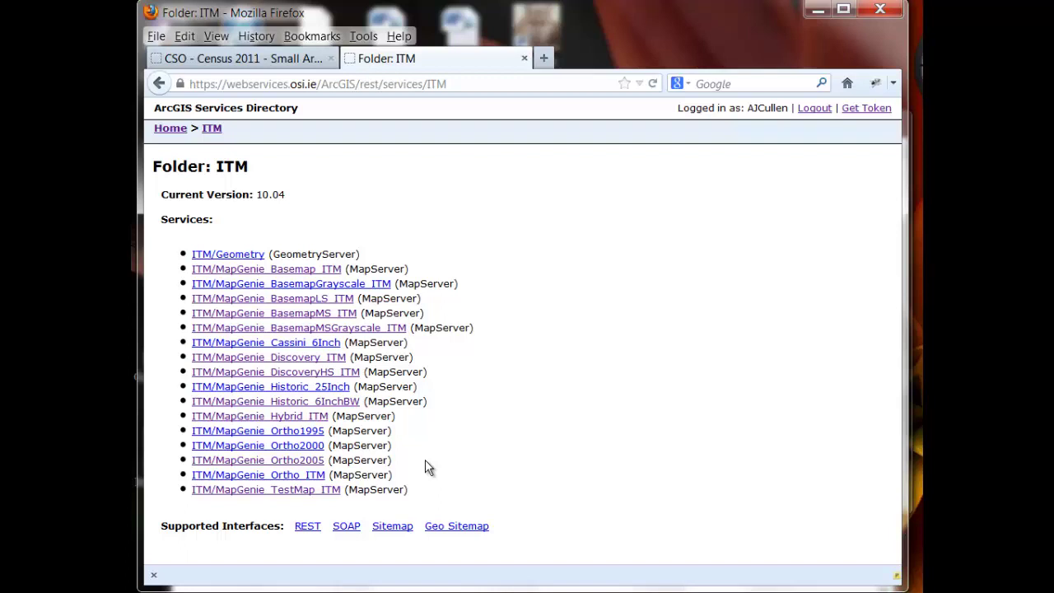
Open the ITM/MapGenie_BasemapMS_ITM MapServer page from the ITM folder listing
{"action": "left_click", "coordinate": [285, 315]}
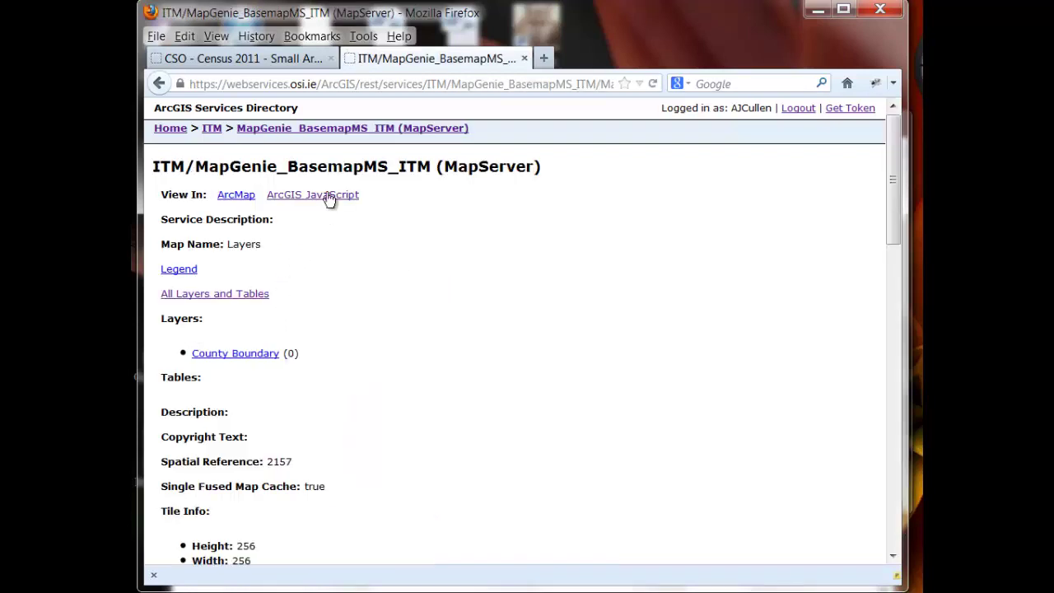
Preview MapGenie_BasemapMS_ITM in the ArcGIS JavaScript viewer, zooming and panning from Athlone toward Dublin
{"action": "left_click", "coordinate": [328, 197]}
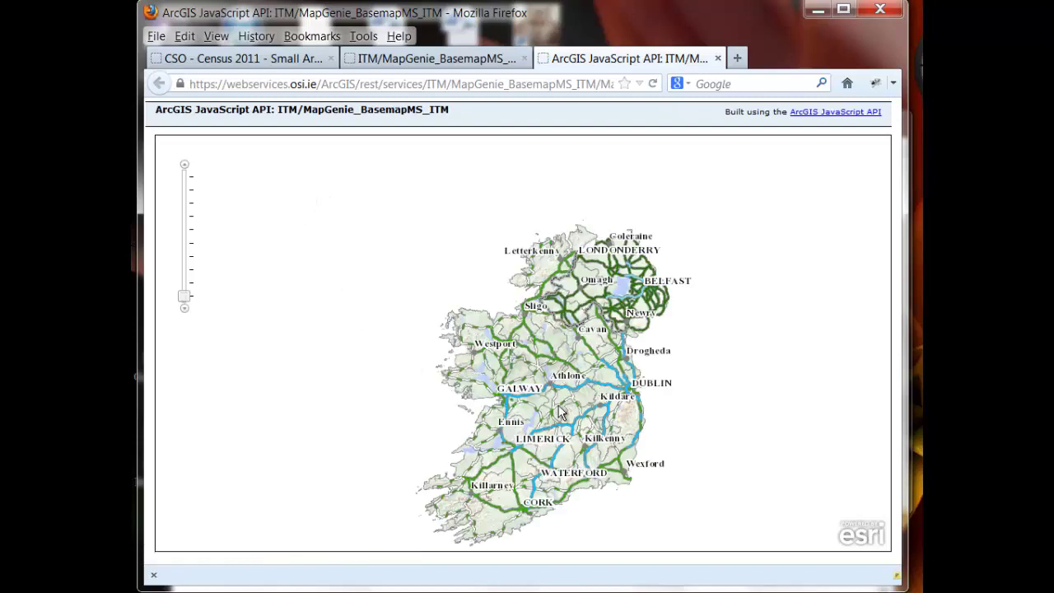
{"action": "scroll", "coordinate": [562, 411], "scroll_direction": "up", "scroll_amount": 3}
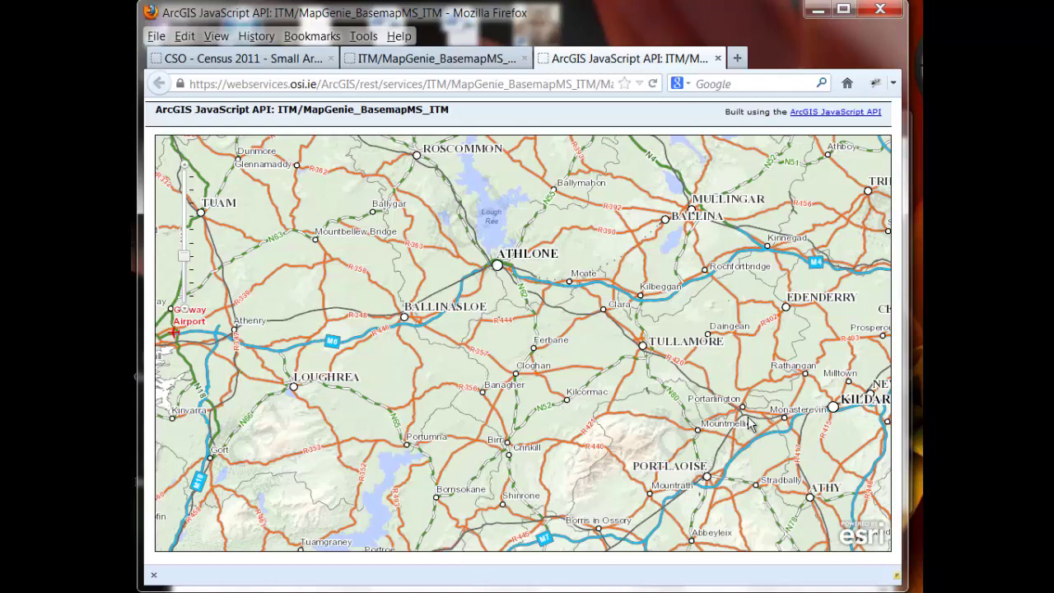
{"action": "left_click_drag", "start_coordinate": [751, 422], "coordinate": [479, 321]}
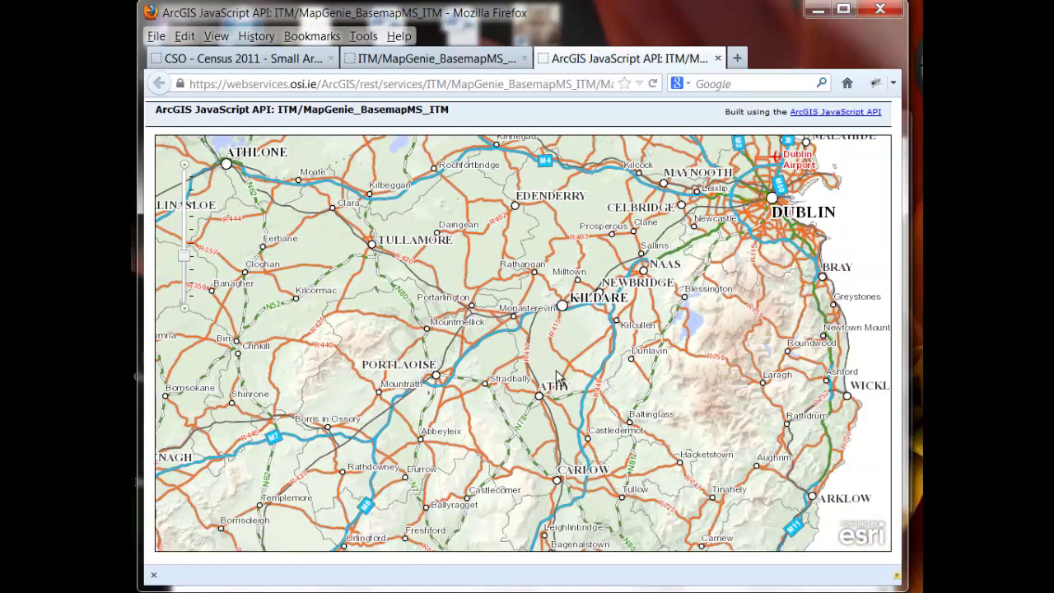
{"action": "left_click_drag", "start_coordinate": [690, 366], "coordinate": [634, 453]}
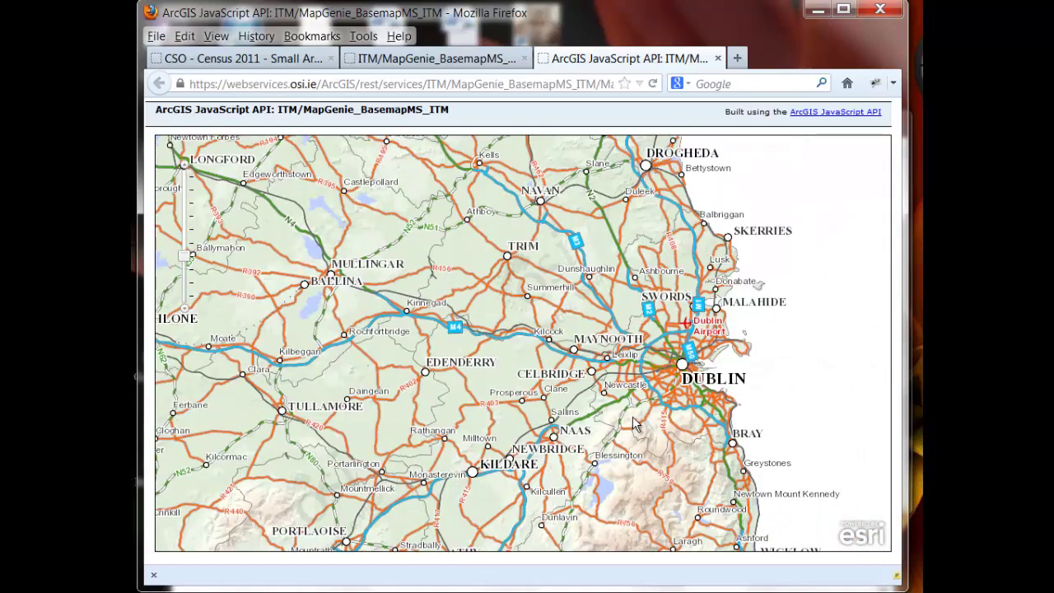
{"action": "scroll", "coordinate": [632, 416], "scroll_direction": "up", "scroll_amount": 1}
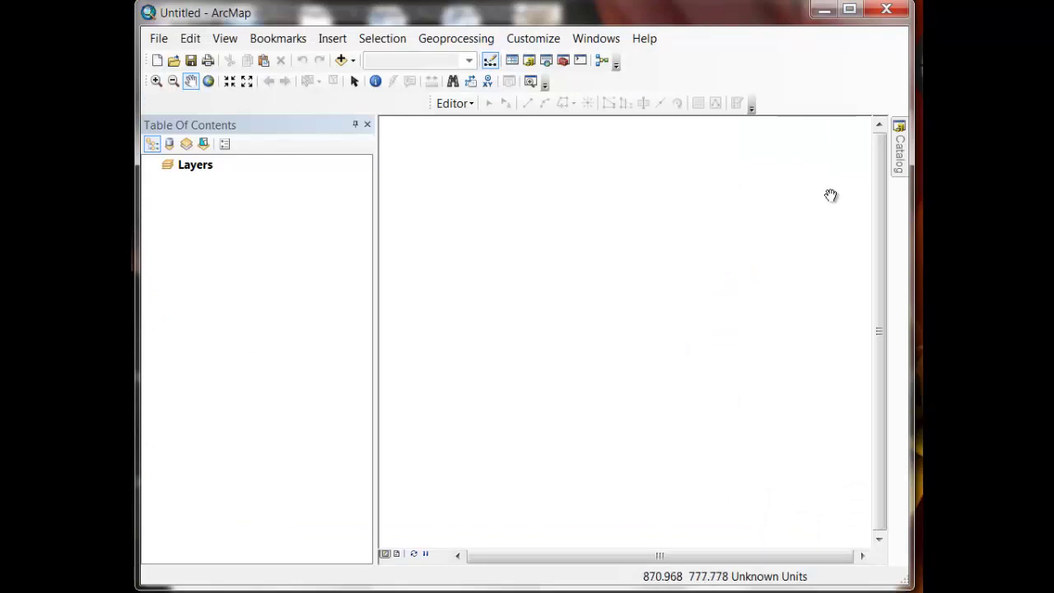
Add WMS_MapGenie_BasemapMS_ITM.lyr from the OSi Layer Files folder in the Catalog to the map
{"action": "left_click", "coordinate": [899, 171]}
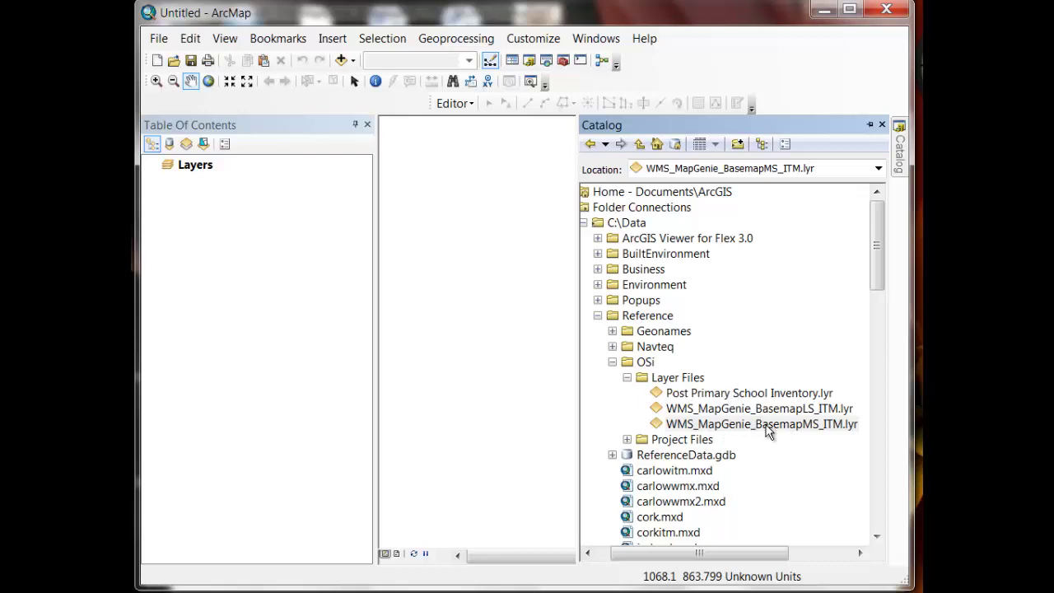
{"action": "left_click_drag", "start_coordinate": [766, 431], "coordinate": [522, 409]}
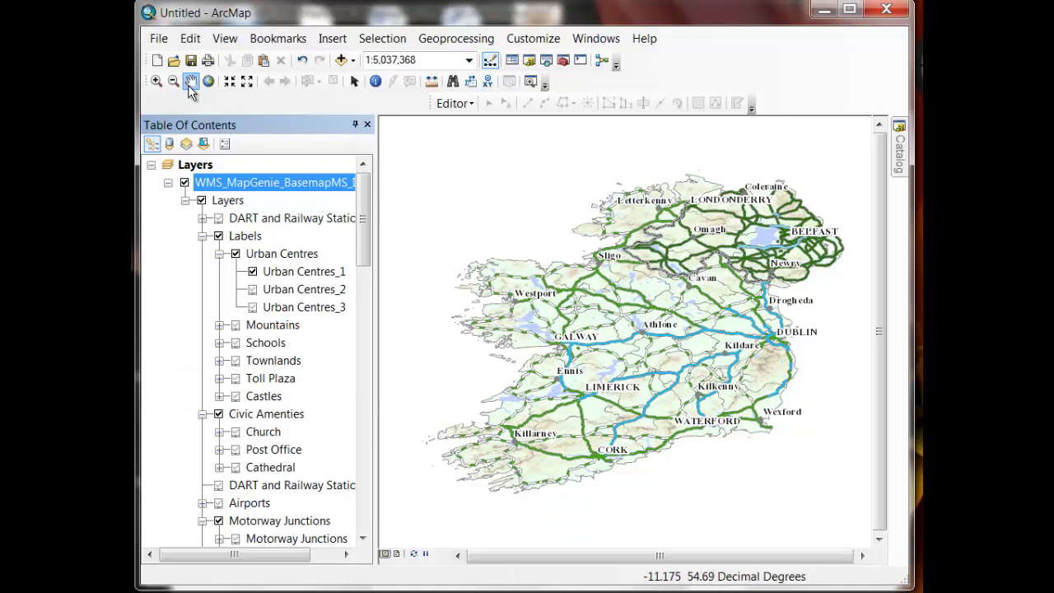
Zoom in on Dublin and set the map's coordinate system to IRENET95_Irish_Transverse_Mercator
{"action": "left_click", "coordinate": [156, 81]}
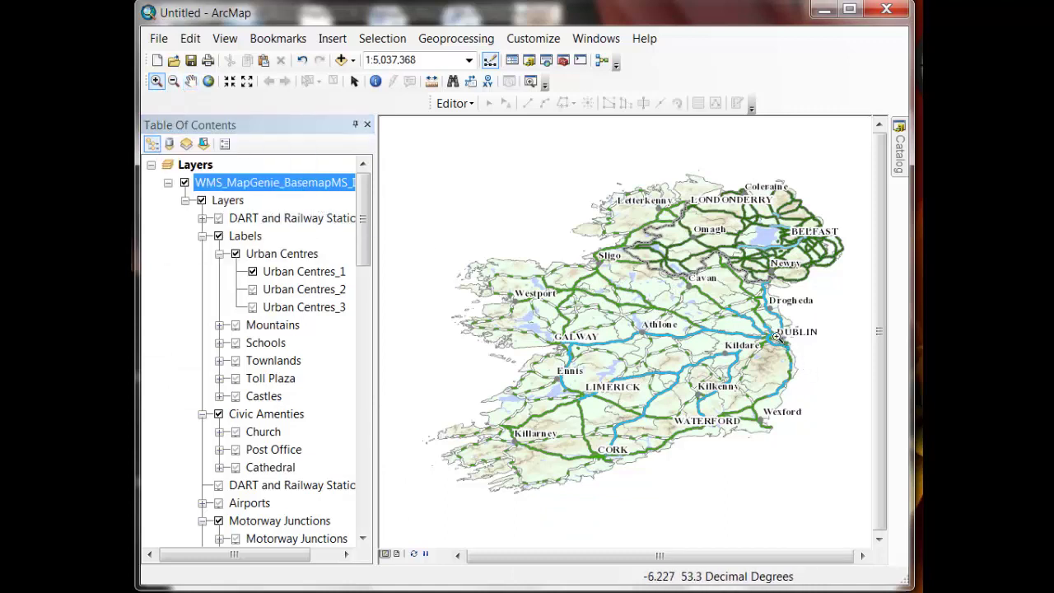
{"action": "left_click", "coordinate": [788, 347]}
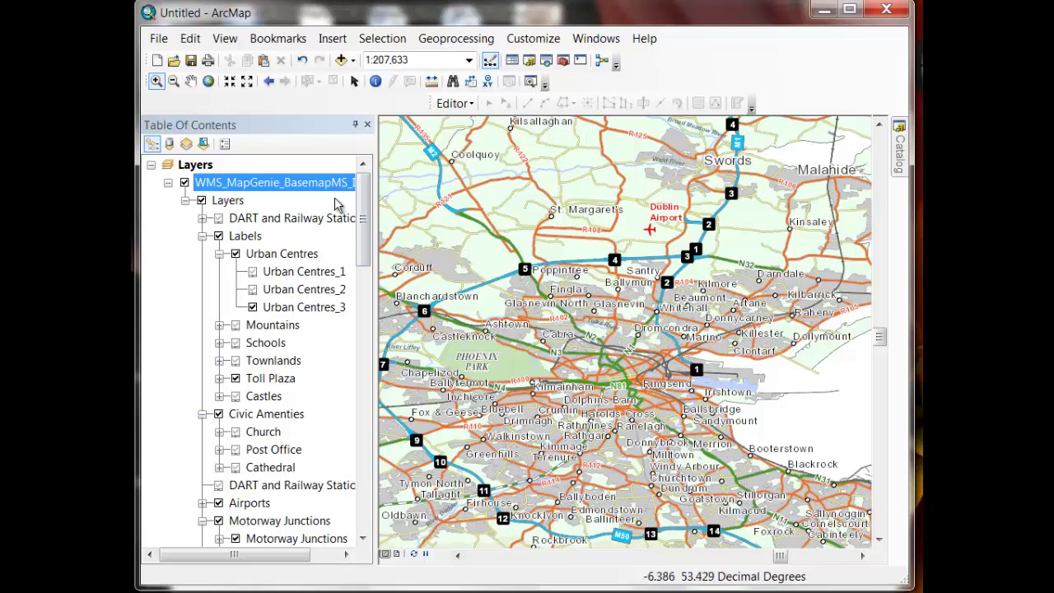
{"action": "right_click", "coordinate": [308, 191]}
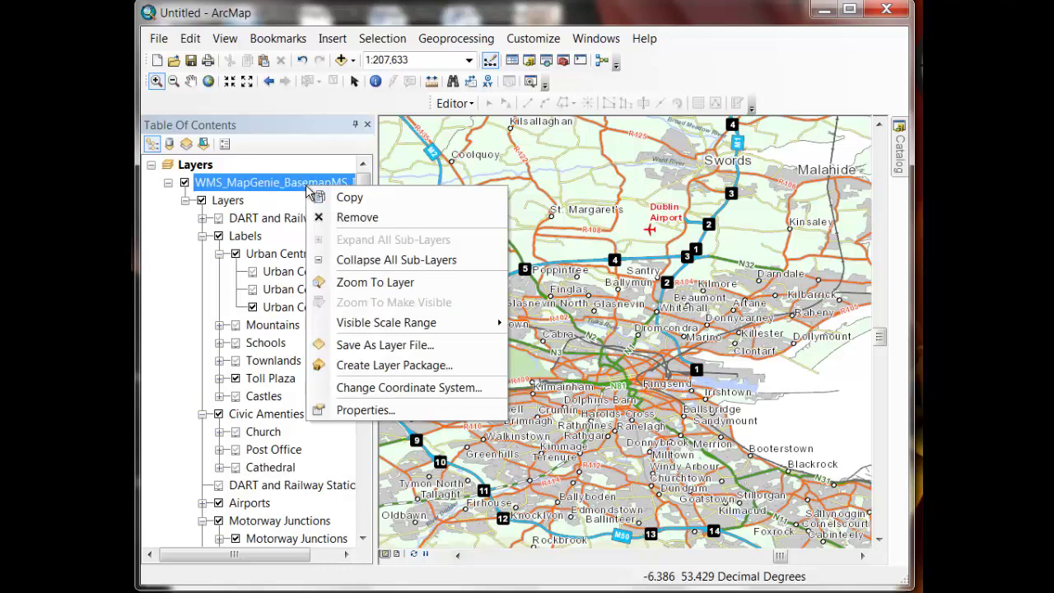
{"action": "left_click", "coordinate": [357, 387]}
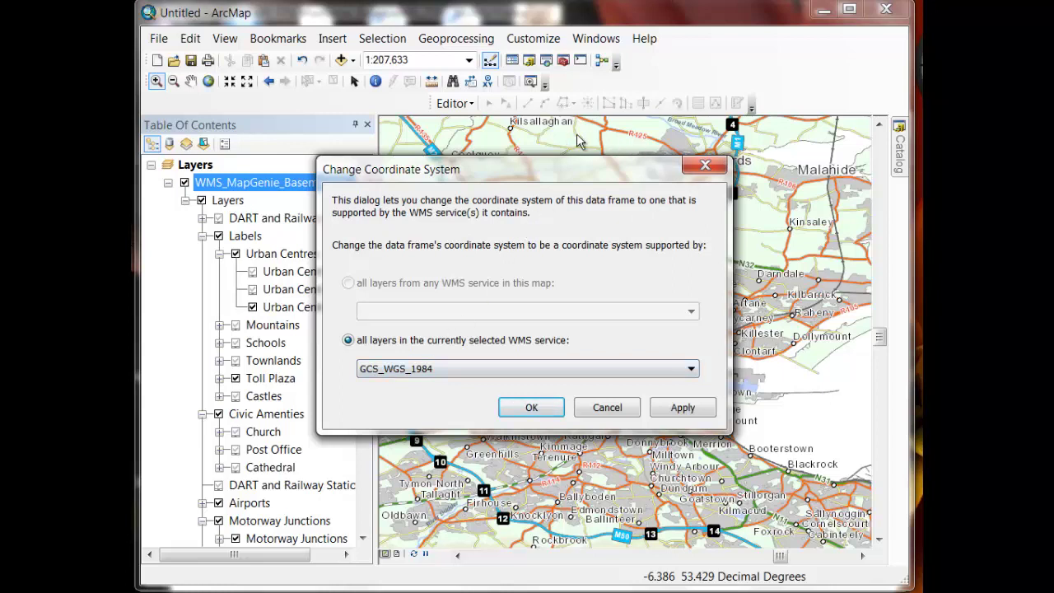
{"action": "left_click", "coordinate": [695, 370]}
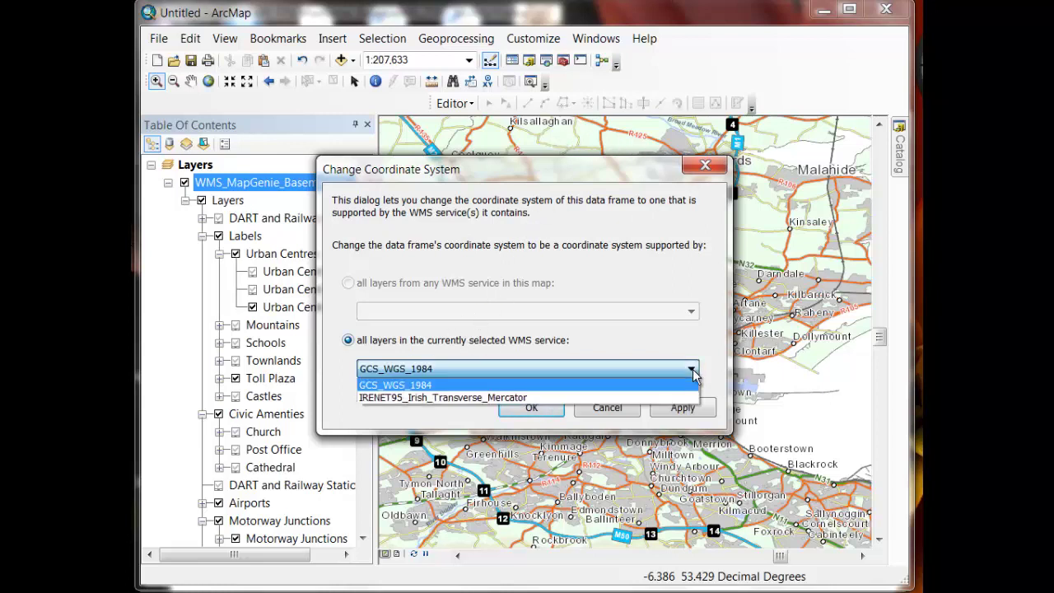
{"action": "left_click", "coordinate": [494, 398]}
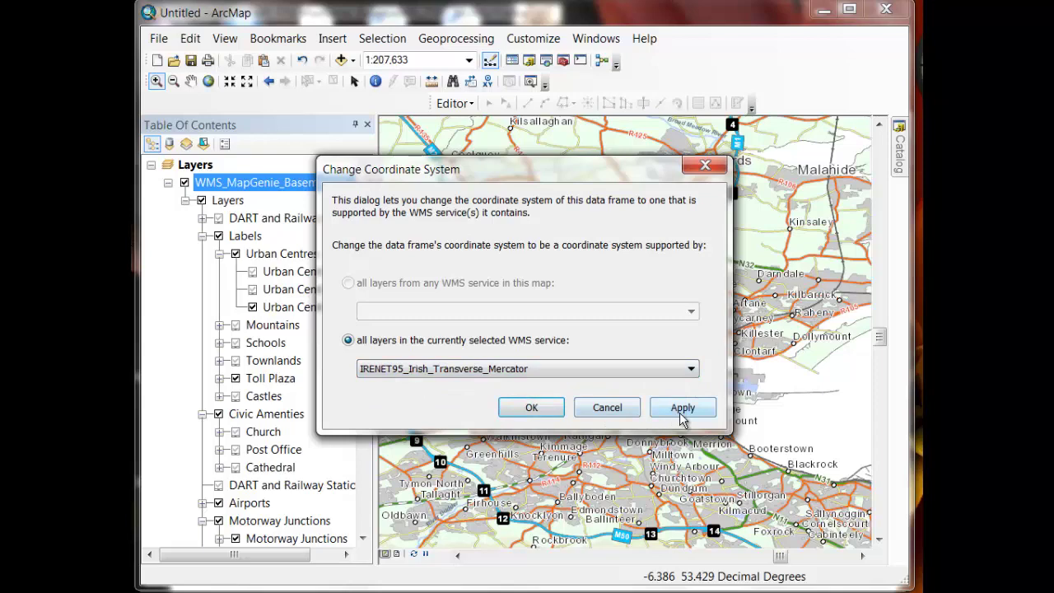
{"action": "left_click", "coordinate": [547, 414]}
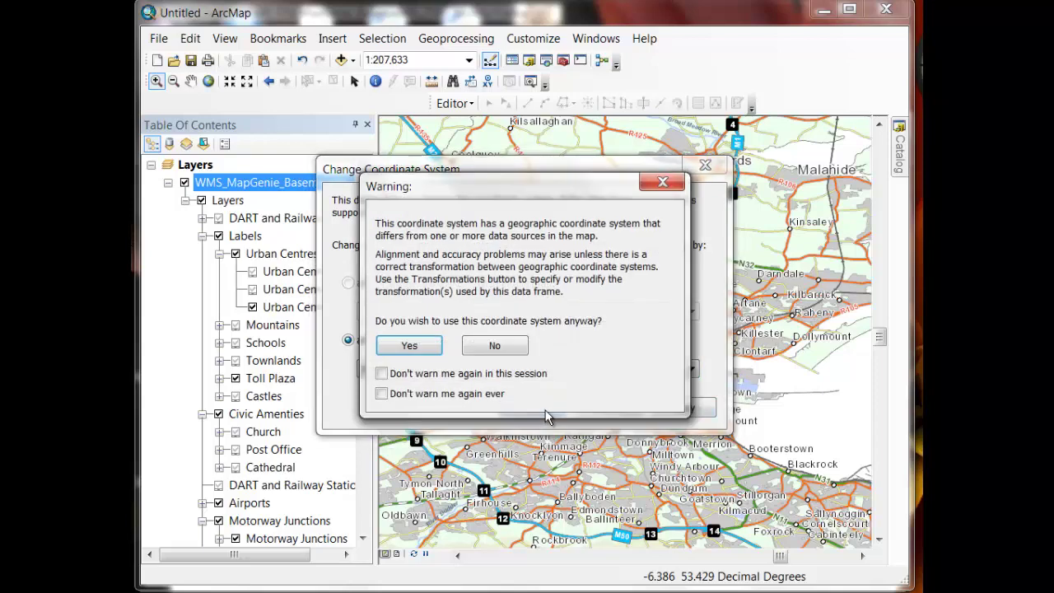
{"action": "left_click", "coordinate": [432, 346]}
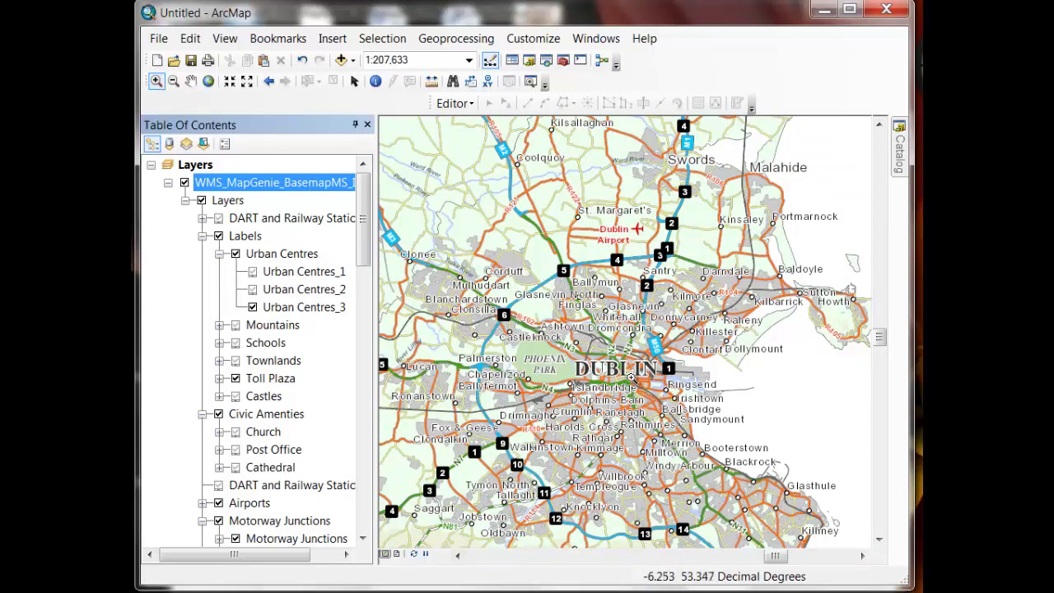
Zoom to a box over central Dublin, then pan toward Dunboyne and back
{"action": "left_click_drag", "start_coordinate": [432, 231], "coordinate": [722, 485]}
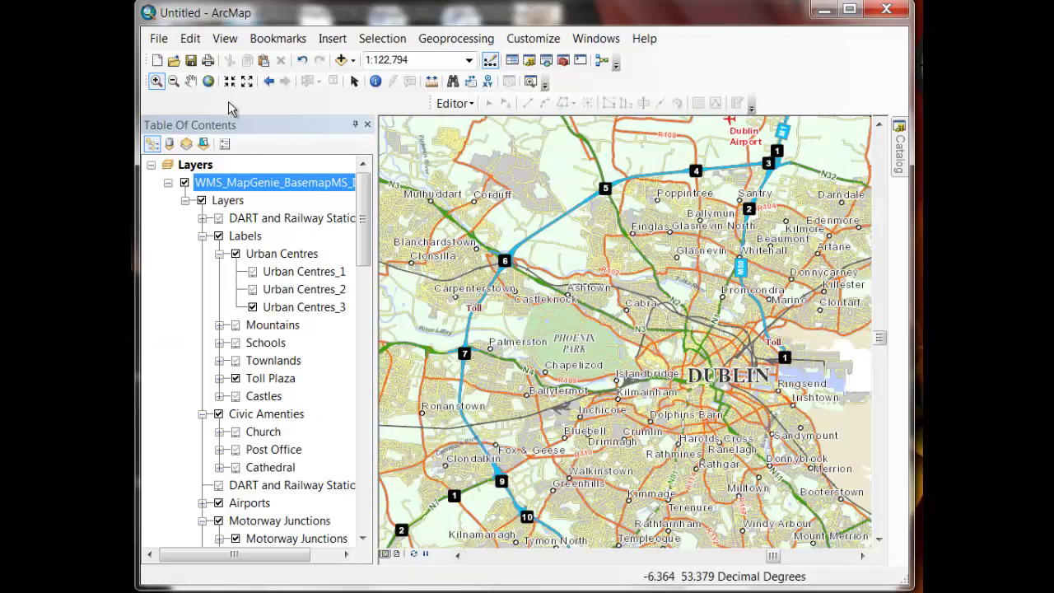
{"action": "left_click", "coordinate": [191, 81]}
{"action": "left_click_drag", "start_coordinate": [452, 192], "coordinate": [779, 466]}
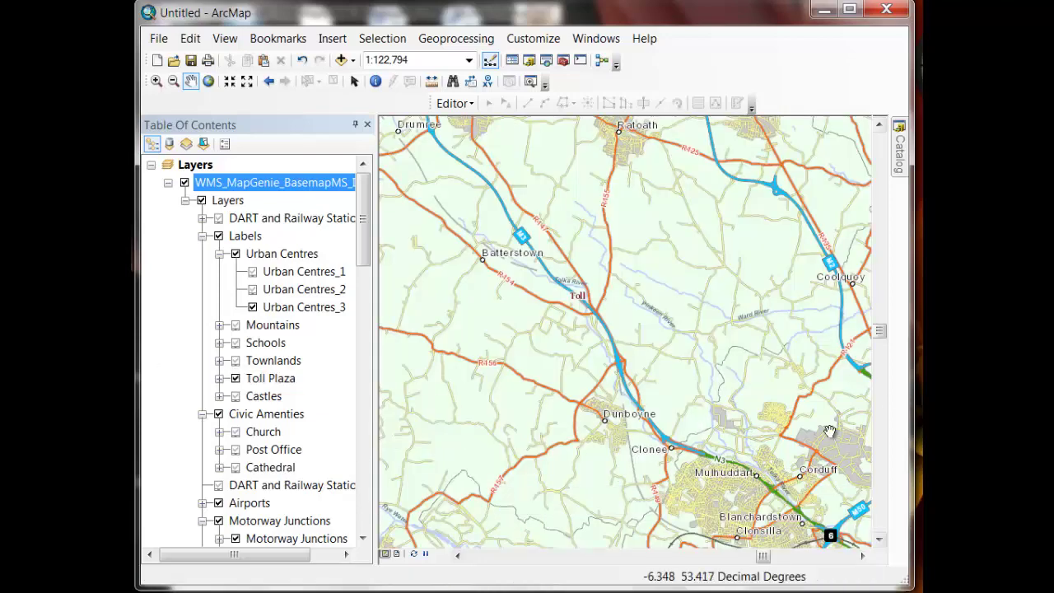
{"action": "left_click_drag", "start_coordinate": [760, 427], "coordinate": [468, 185]}
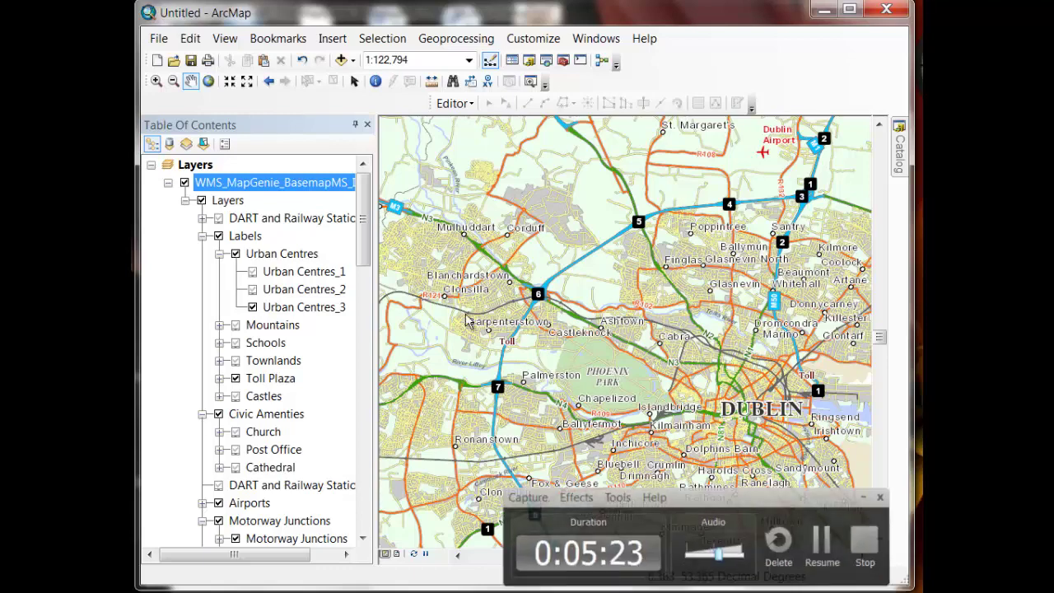
Collapse the WMS basemap layer and add a New Basemap Layer to the Layers data frame
{"action": "left_click", "coordinate": [168, 183]}
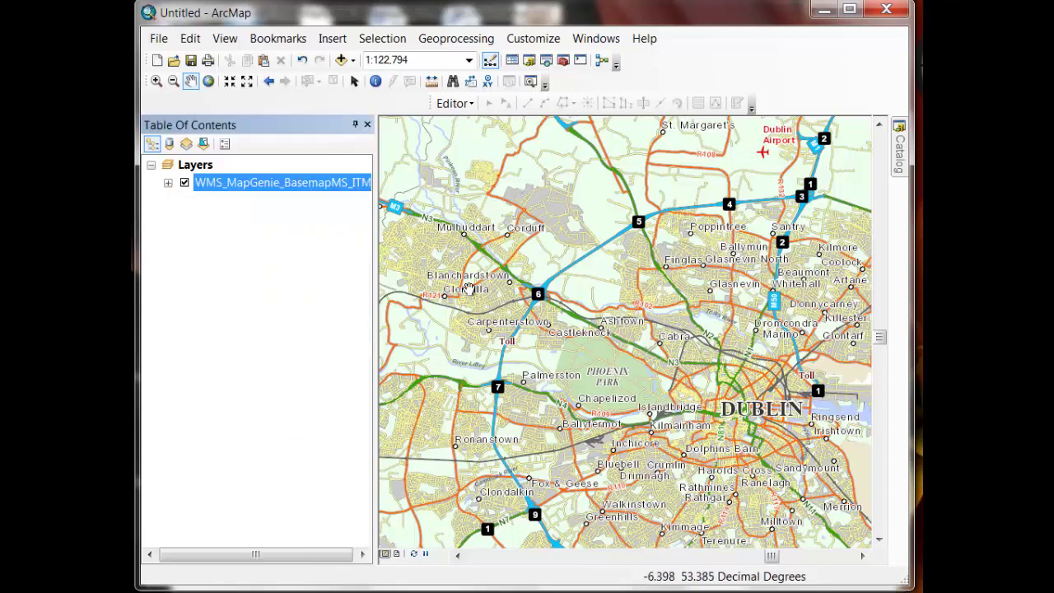
{"action": "left_click", "coordinate": [202, 170]}
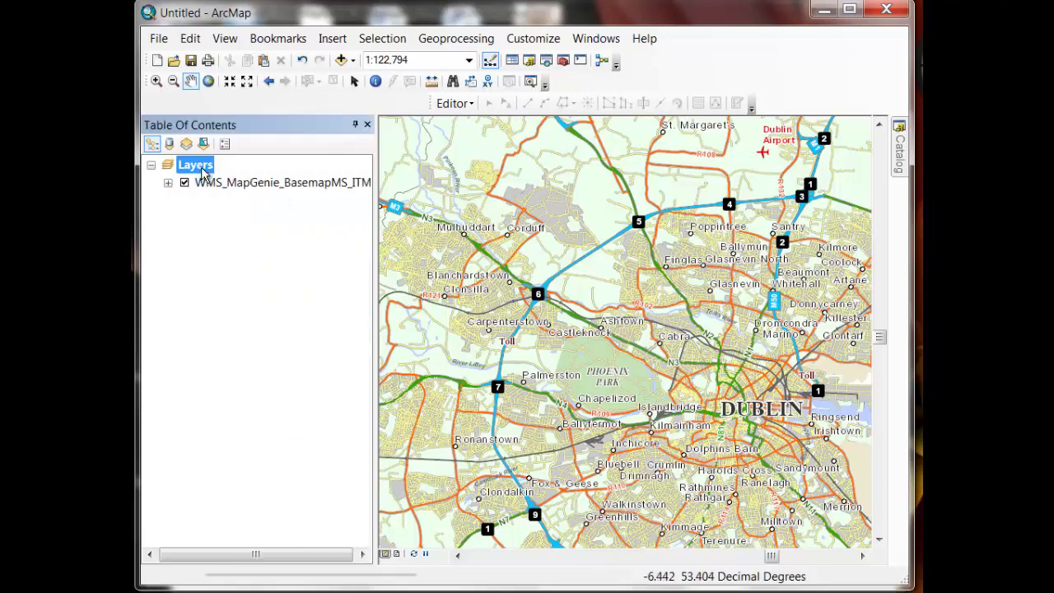
{"action": "right_click", "coordinate": [205, 170]}
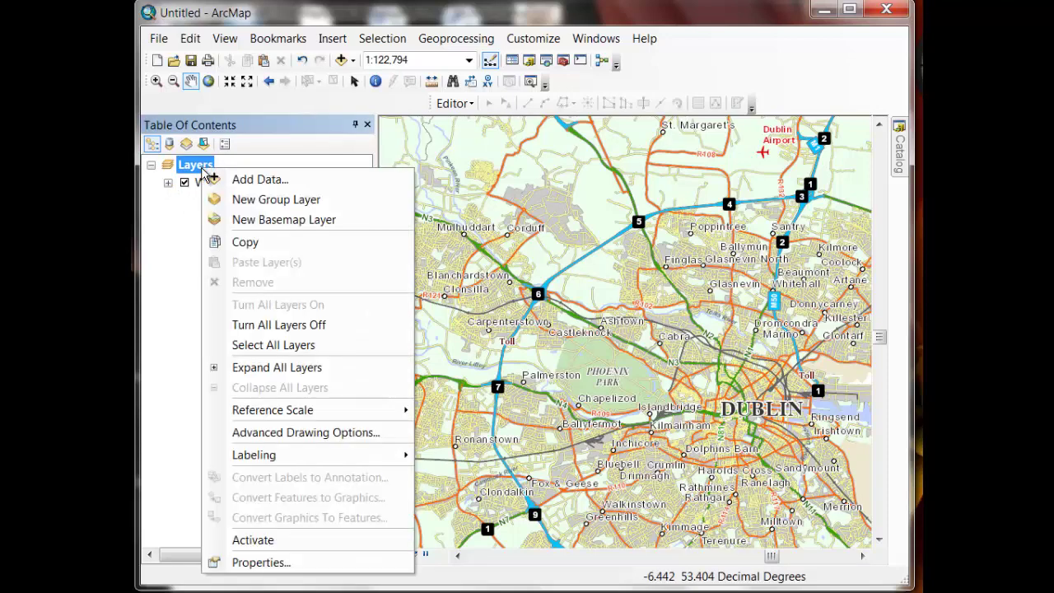
{"action": "left_click", "coordinate": [262, 220]}
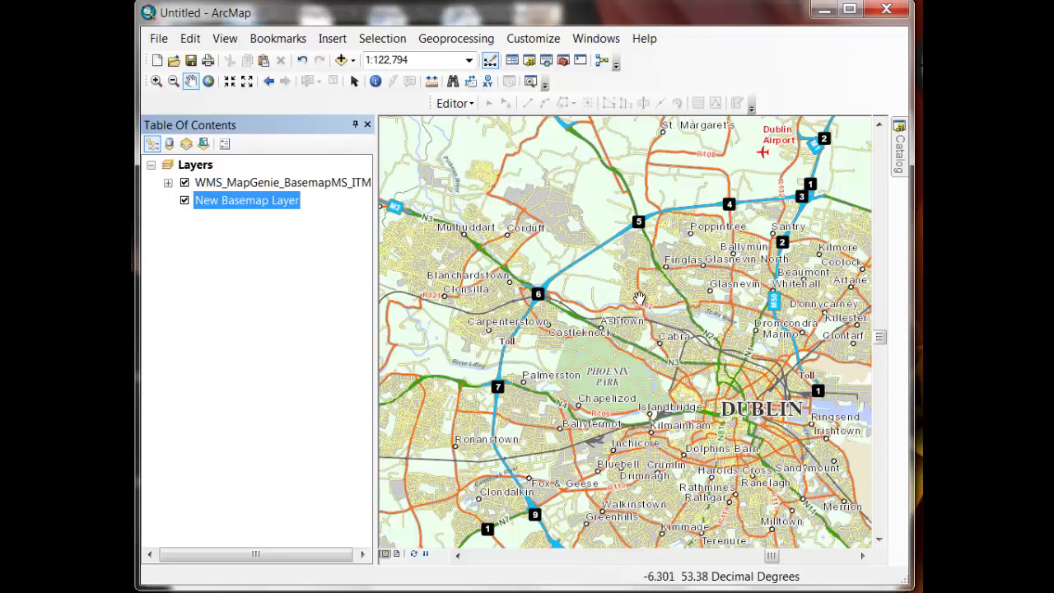
Move the WMS layer into New Basemap Layer, then add WMS_MapGenie_BasemapLS_ITM.lyr from the Catalog
{"action": "left_click", "coordinate": [318, 188], "text": "ctrl"}
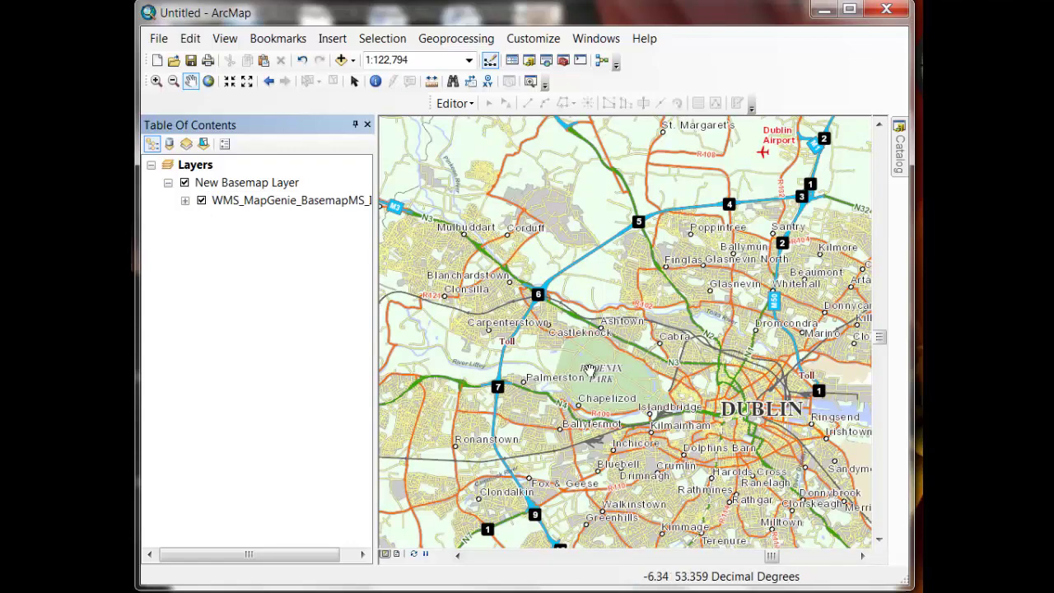
{"action": "mouse_move", "coordinate": [535, 294]}
{"action": "left_mouse_down"}
{"action": "mouse_move", "coordinate": [693, 445]}
{"action": "mouse_move", "coordinate": [778, 498]}
{"action": "left_mouse_up"}
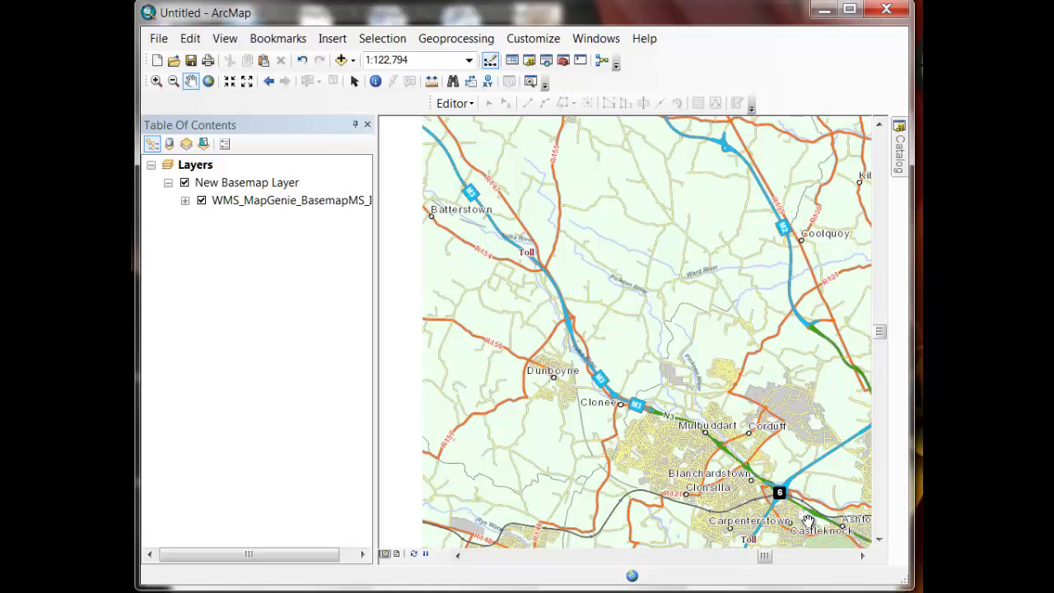
{"action": "left_click_drag", "start_coordinate": [809, 521], "coordinate": [499, 247]}
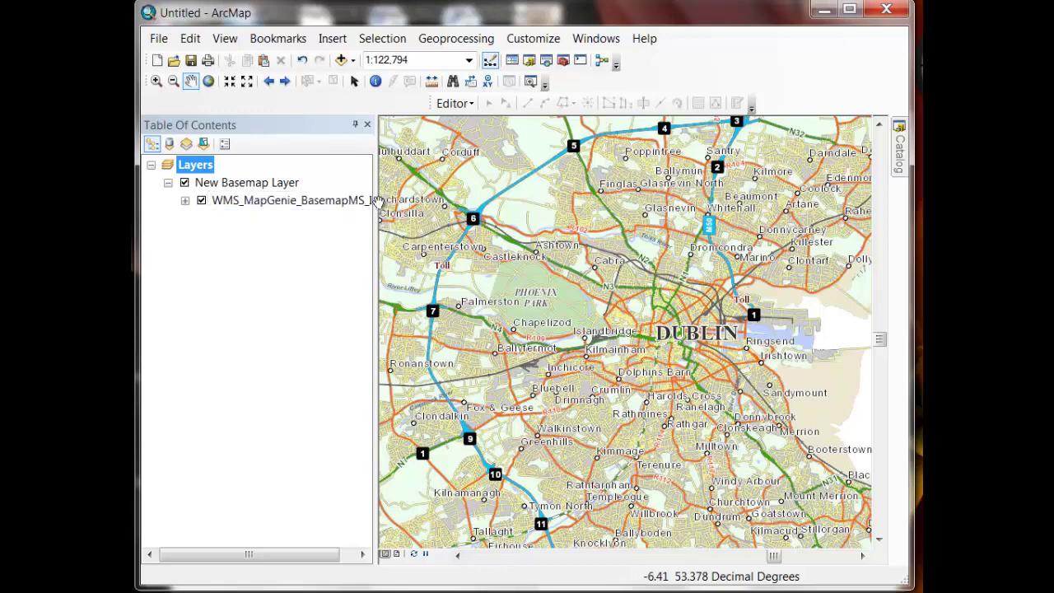
{"action": "left_click", "coordinate": [902, 164]}
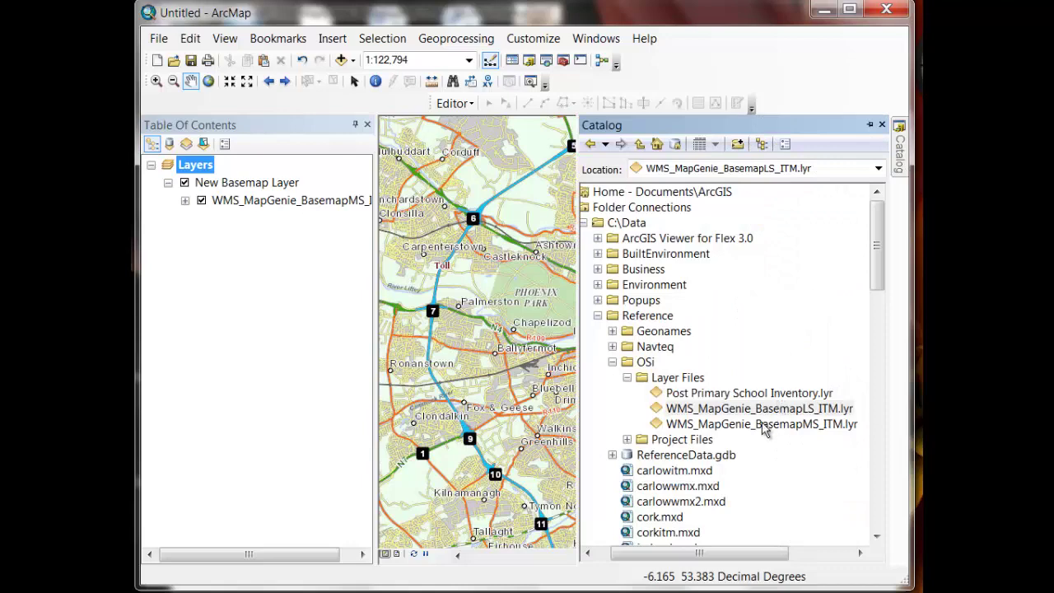
{"action": "left_click_drag", "start_coordinate": [766, 409], "coordinate": [291, 323]}
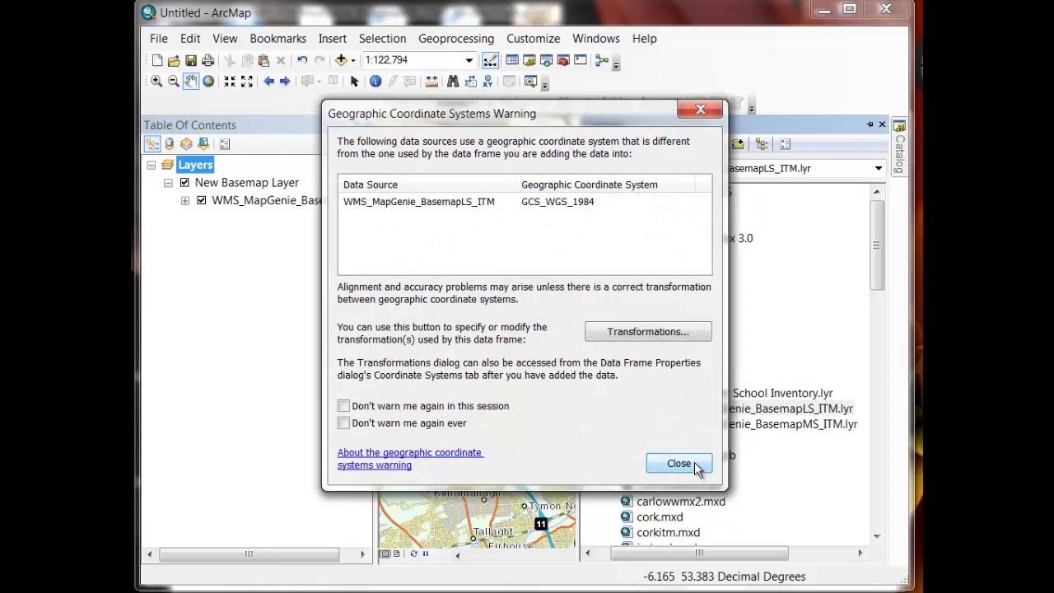
Close the GCS_WGS_1984 coordinate warning and collapse the WMS_MapGenie_BasemapLS_ITM sublayers
{"action": "left_click", "coordinate": [691, 465]}
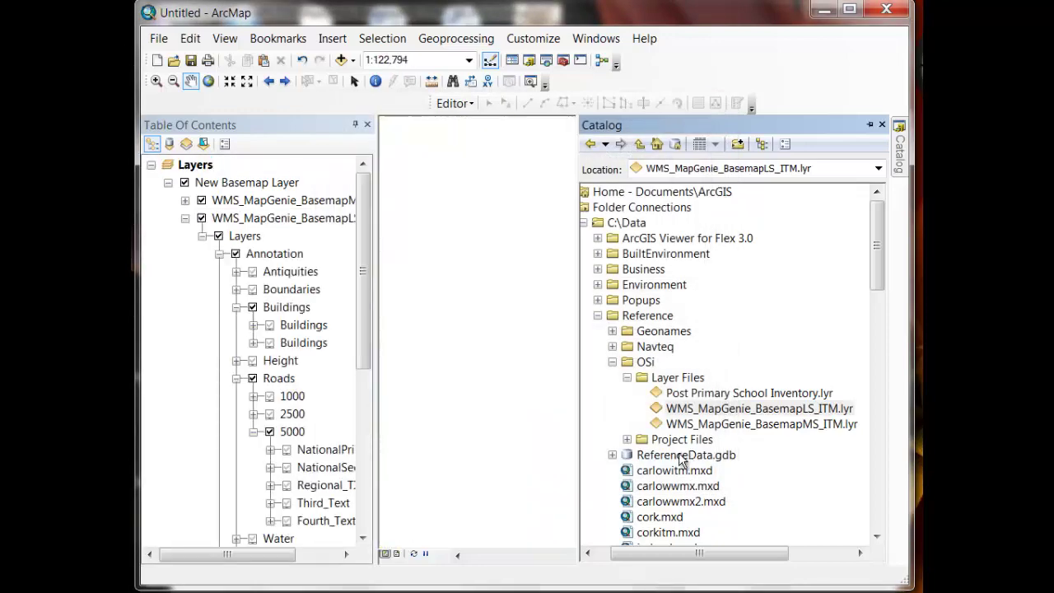
{"action": "left_click", "coordinate": [185, 220]}
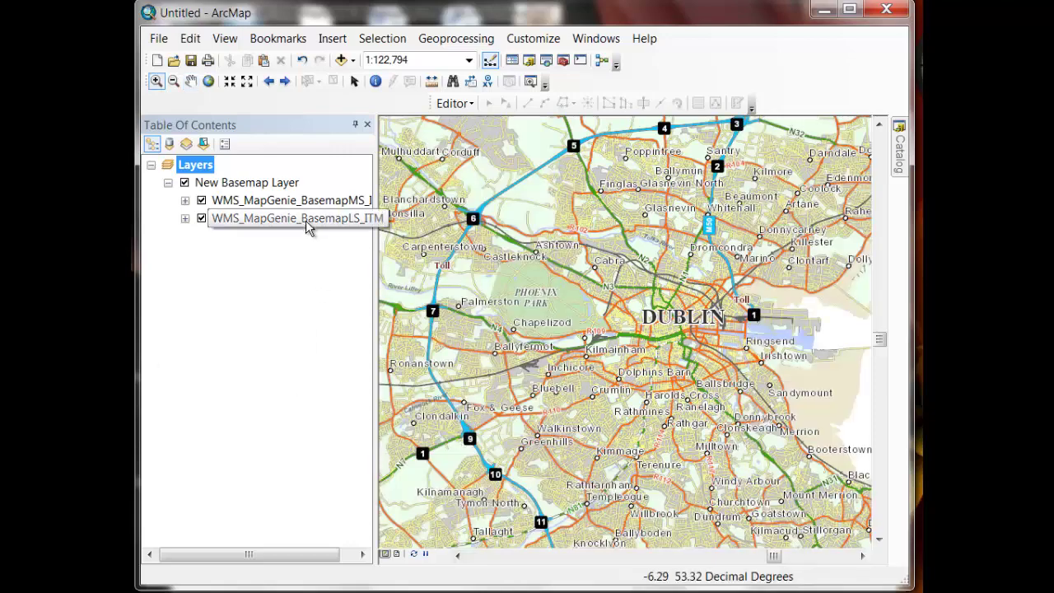
Zoom in on Ashtown, its station, then the railway crossing to about 1:1,544
{"action": "left_click_drag", "start_coordinate": [512, 226], "coordinate": [575, 275]}
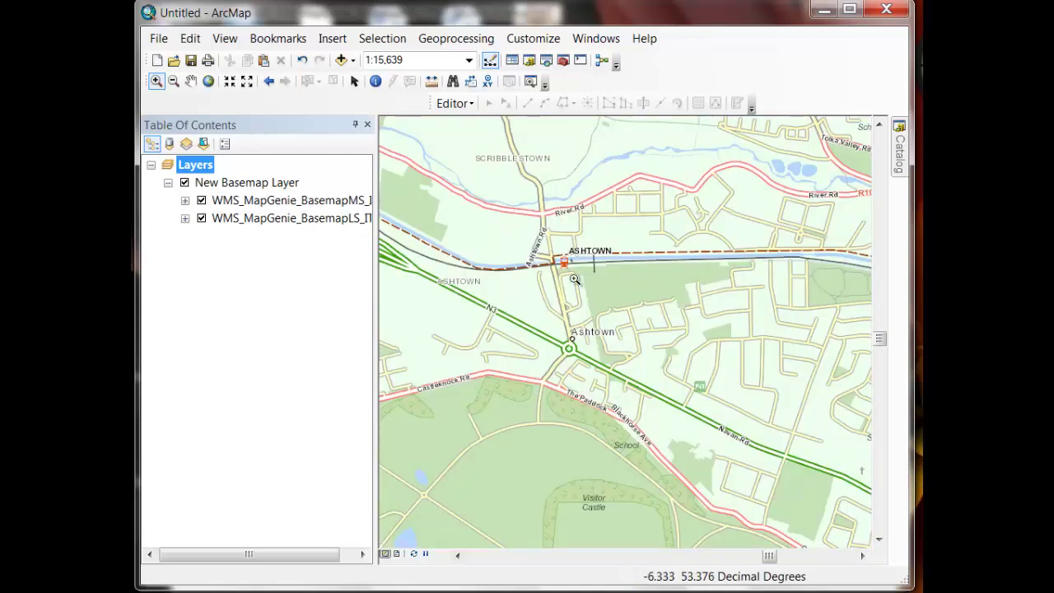
{"action": "left_click_drag", "start_coordinate": [514, 213], "coordinate": [628, 327]}
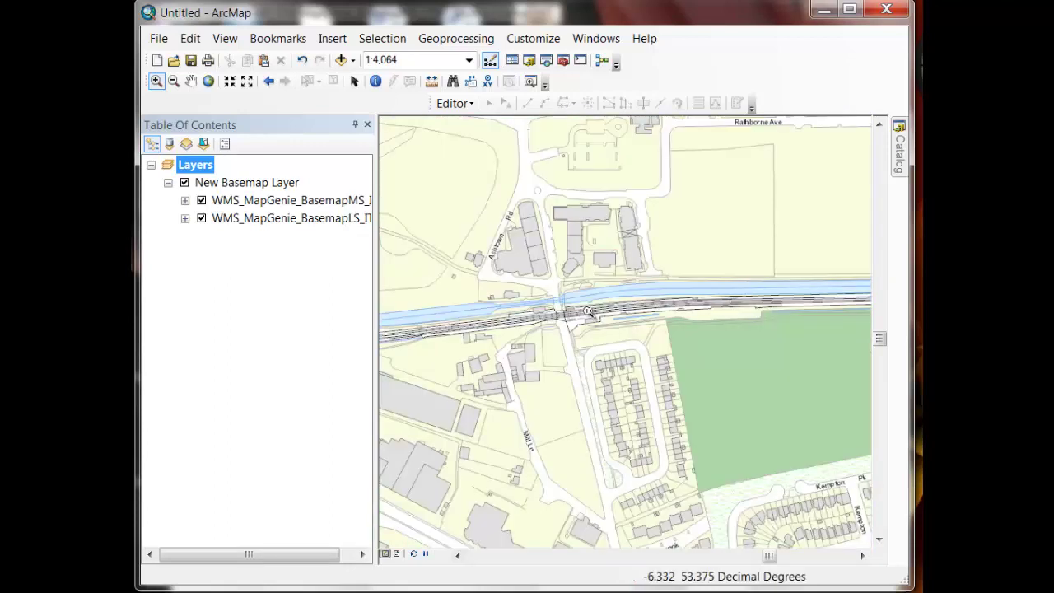
{"action": "left_click_drag", "start_coordinate": [496, 265], "coordinate": [664, 430]}
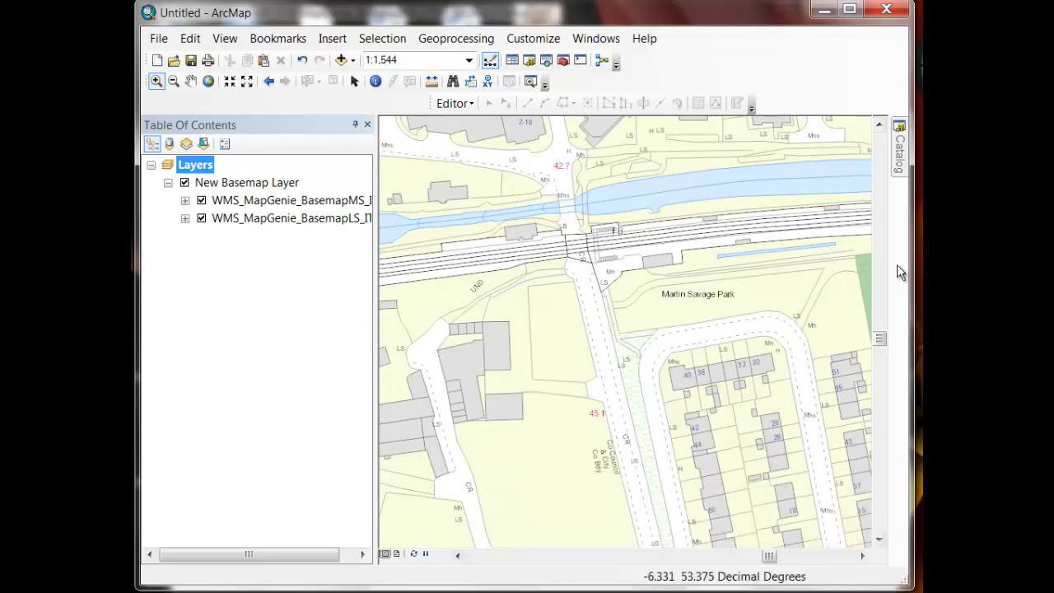
{"action": "mouse_move", "coordinate": [897, 176]}
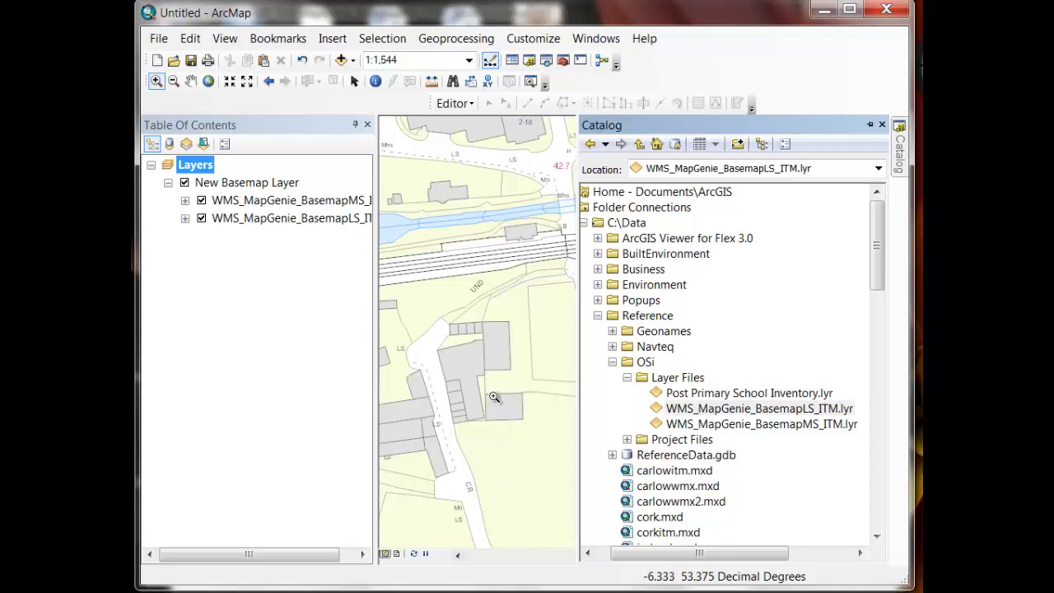
{"action": "right_click", "coordinate": [328, 203]}
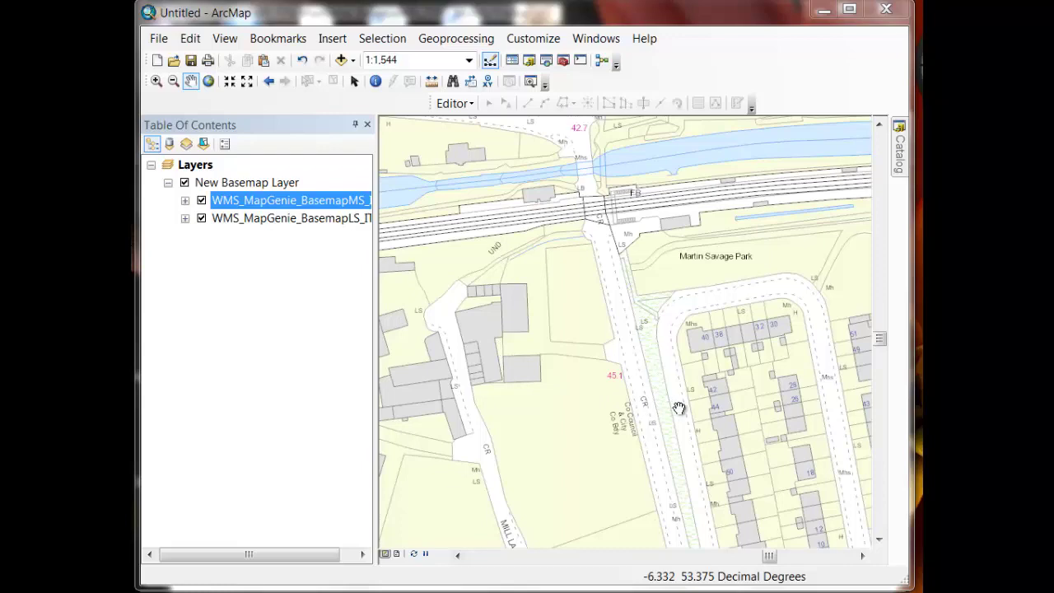
Pan around Ashtown to inspect large-scale detail near The Chandler, then switch to the Notepad WMS links
{"action": "left_click_drag", "start_coordinate": [529, 312], "coordinate": [766, 502]}
{"action": "left_click_drag", "start_coordinate": [812, 337], "coordinate": [513, 372]}
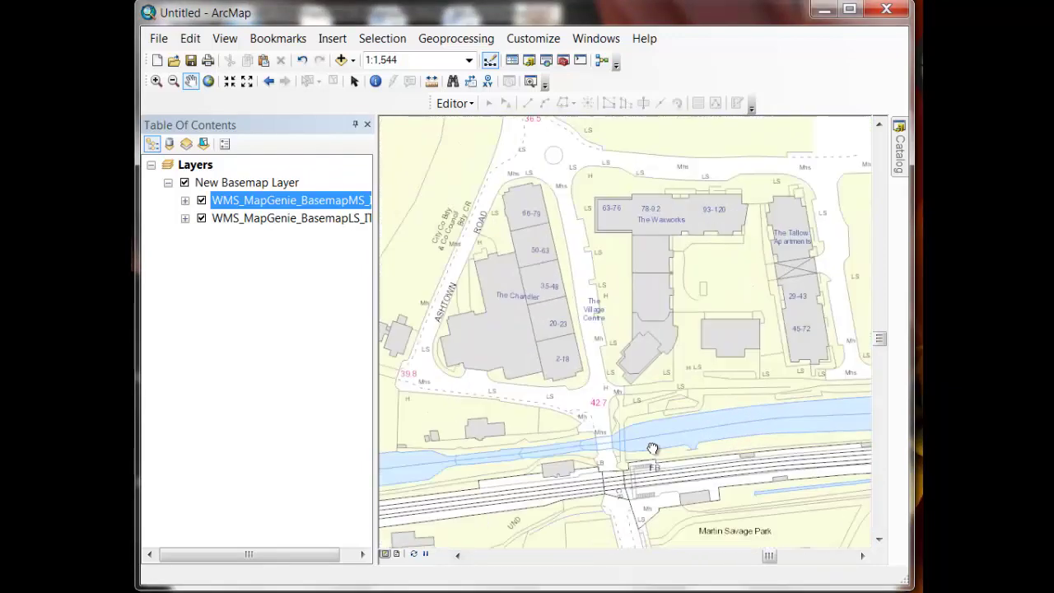
{"action": "left_click_drag", "start_coordinate": [568, 504], "coordinate": [644, 371]}
{"action": "left_click_drag", "start_coordinate": [765, 428], "coordinate": [607, 305]}
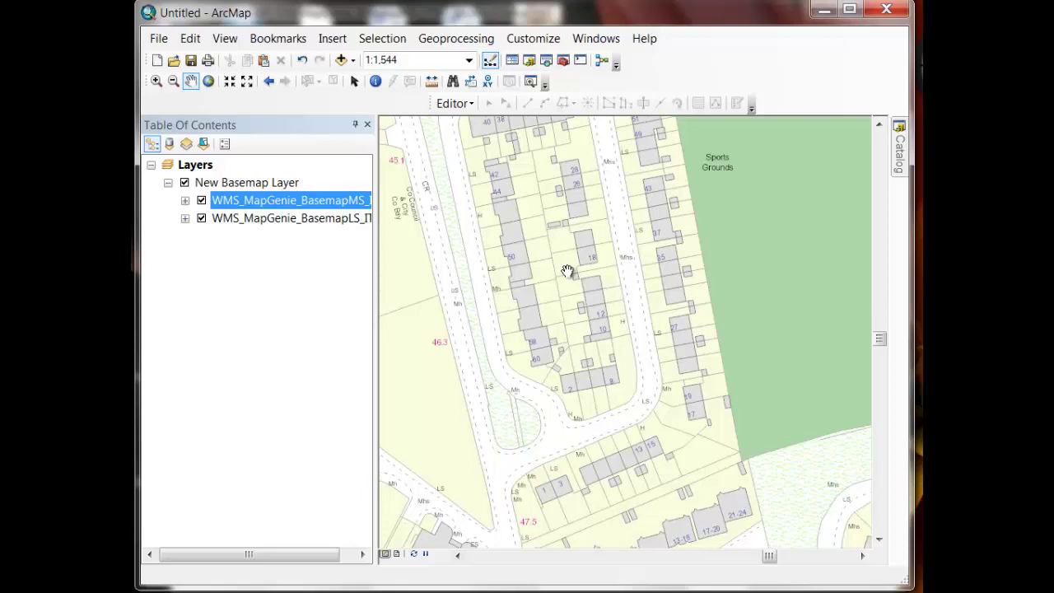
{"action": "left_click_drag", "start_coordinate": [544, 247], "coordinate": [722, 472]}
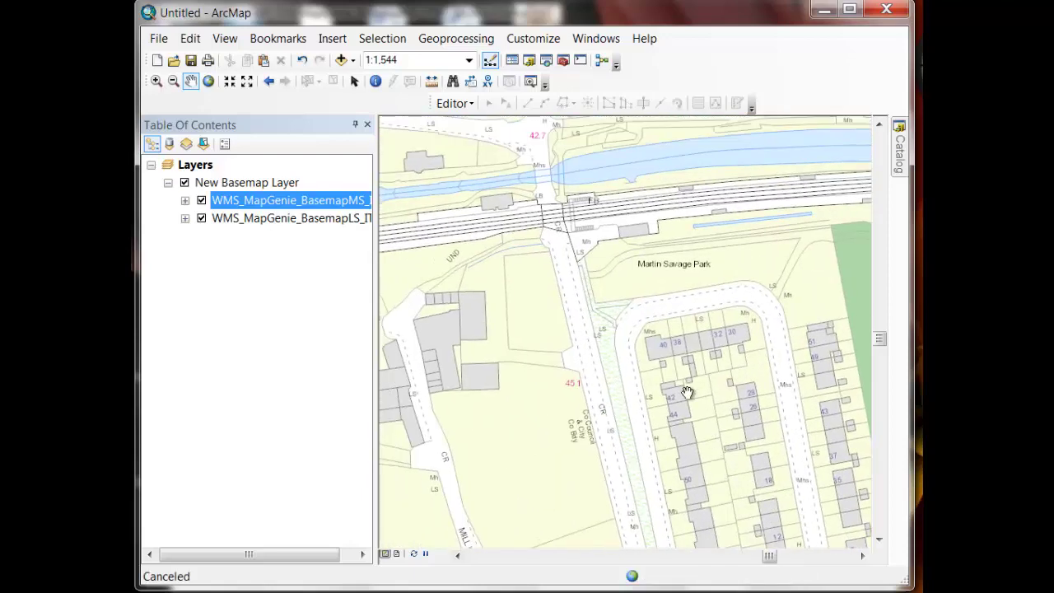
{"action": "left_click_drag", "start_coordinate": [626, 313], "coordinate": [706, 431]}
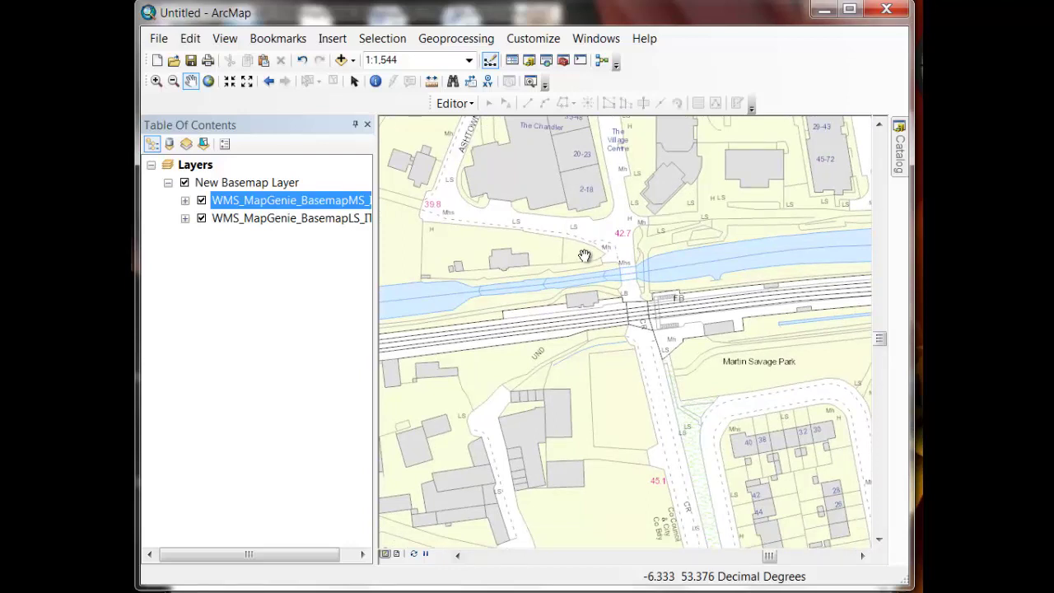
{"action": "key", "text": "alt+Tab"}
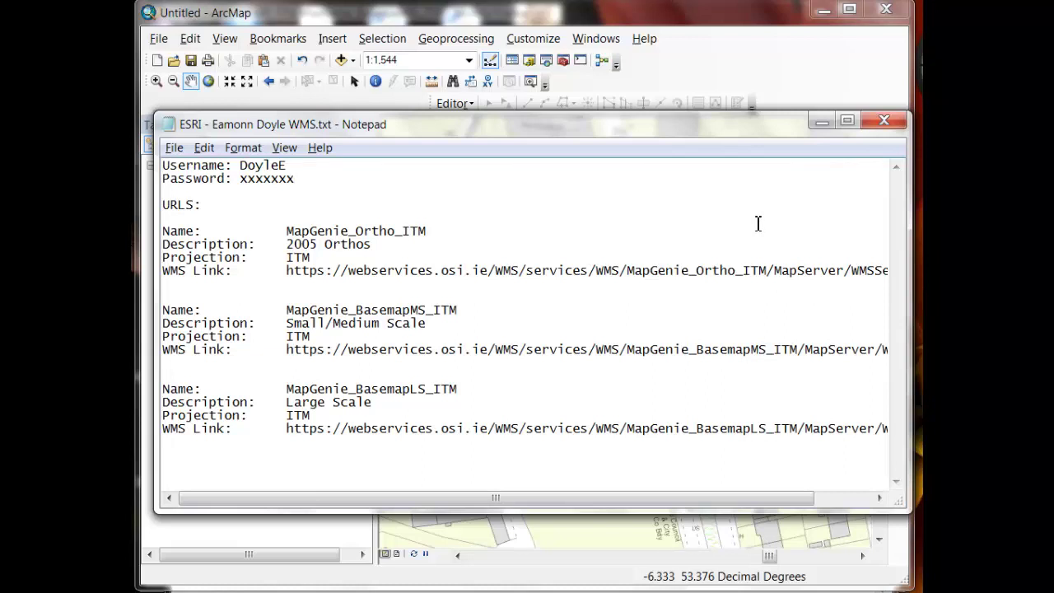
Copy the MapGenie_Ortho_ITM WMS link from the Notepad connection notes, then return to ArcMap
{"action": "left_click", "coordinate": [421, 175]}
{"action": "left_click_drag", "start_coordinate": [287, 272], "coordinate": [618, 287]}
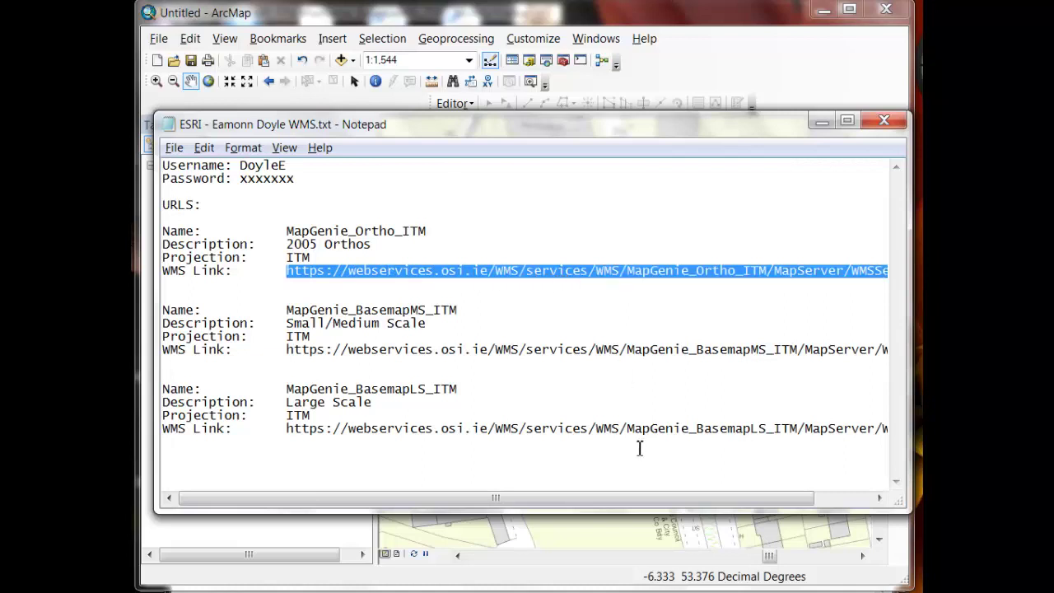
{"action": "left_click_drag", "start_coordinate": [644, 499], "coordinate": [698, 500]}
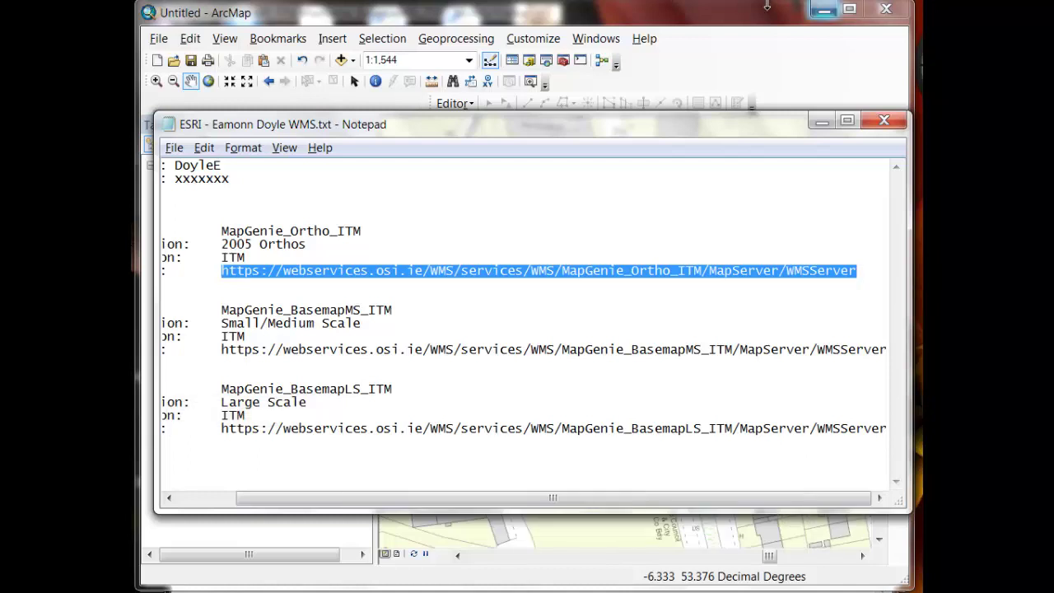
{"action": "left_click", "coordinate": [729, 13]}
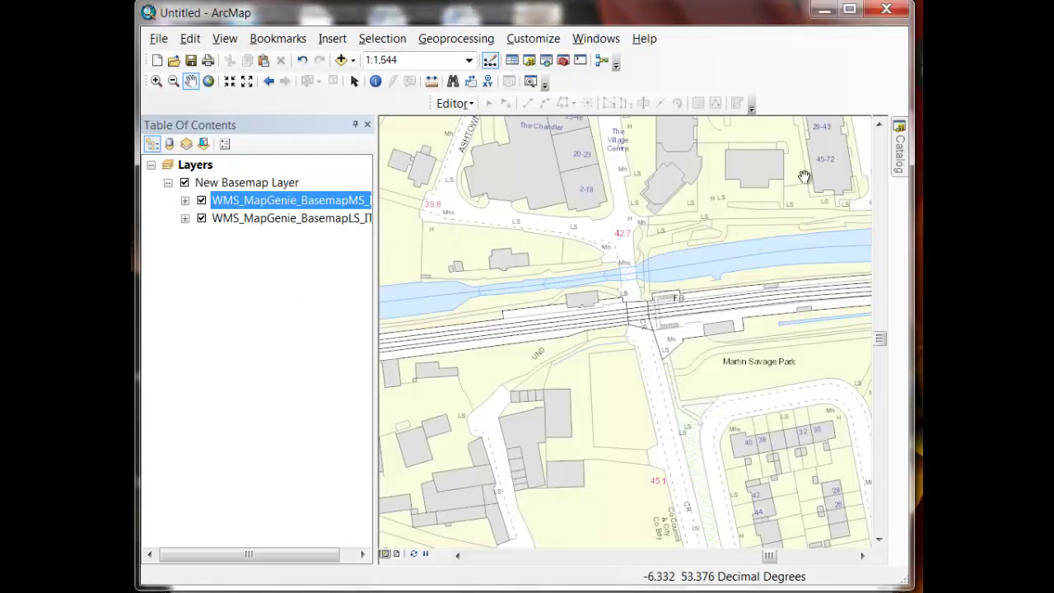
In the Catalog under GIS Servers, start a new connection with Add WMS Server
{"action": "left_click", "coordinate": [897, 163]}
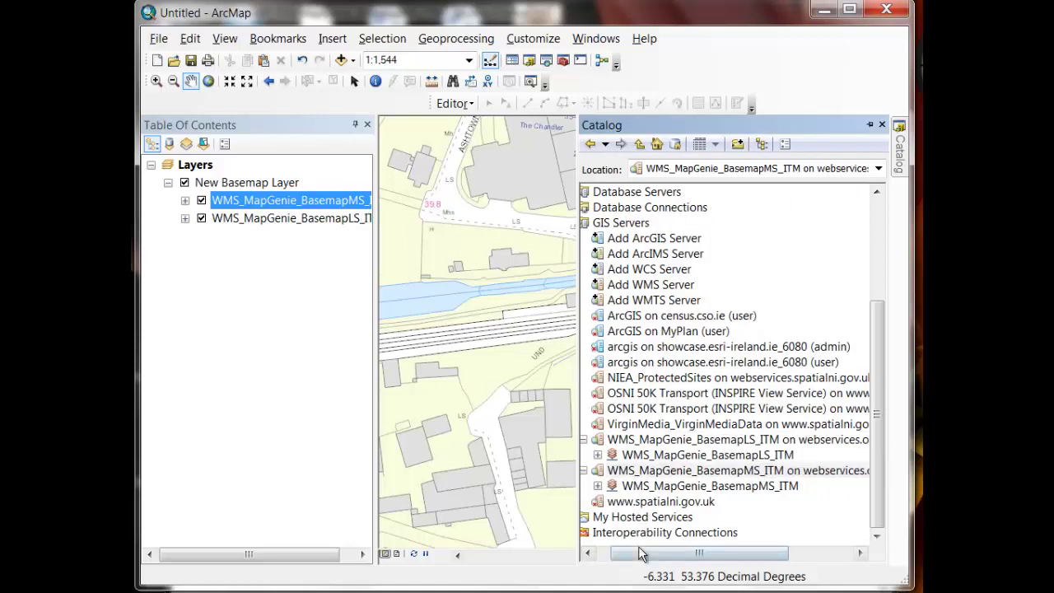
{"action": "left_click_drag", "start_coordinate": [638, 557], "coordinate": [612, 567]}
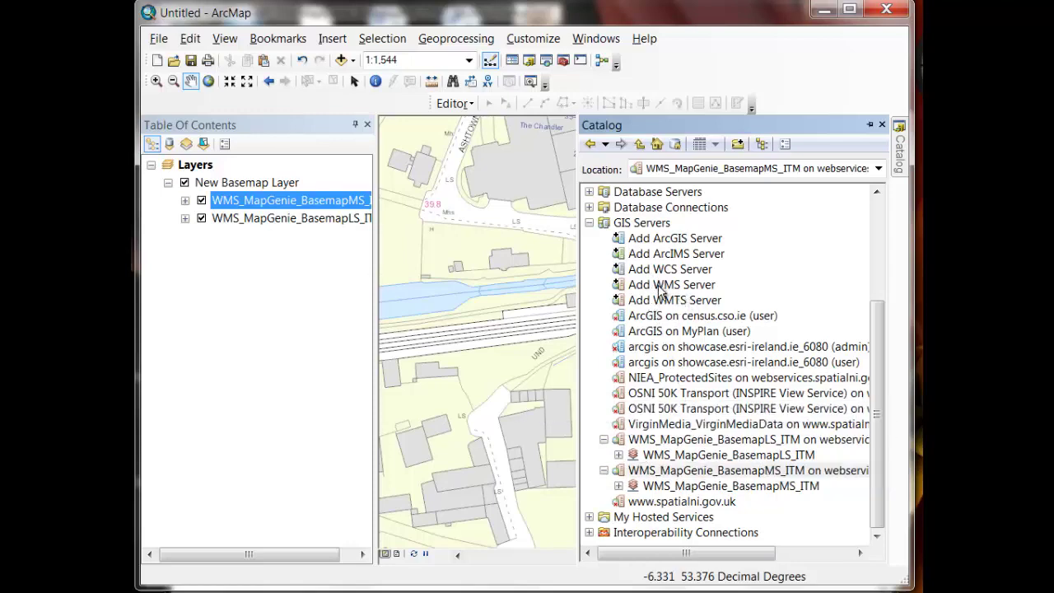
{"action": "double_click", "coordinate": [659, 288]}
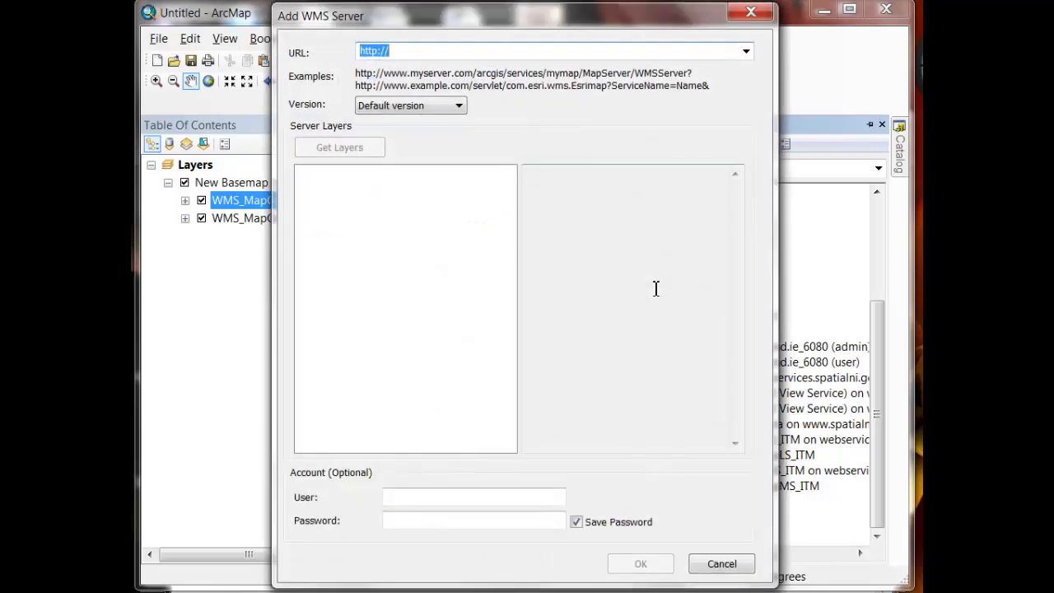
Paste the Ortho WMS URL, fetch its layers, and sign in with a saved user name and password
{"action": "type", "text": "http://webservices.osi.ie/WMS/services/WMS/MapGenie_Ortho_ITM/MapServer/WMSServer"}
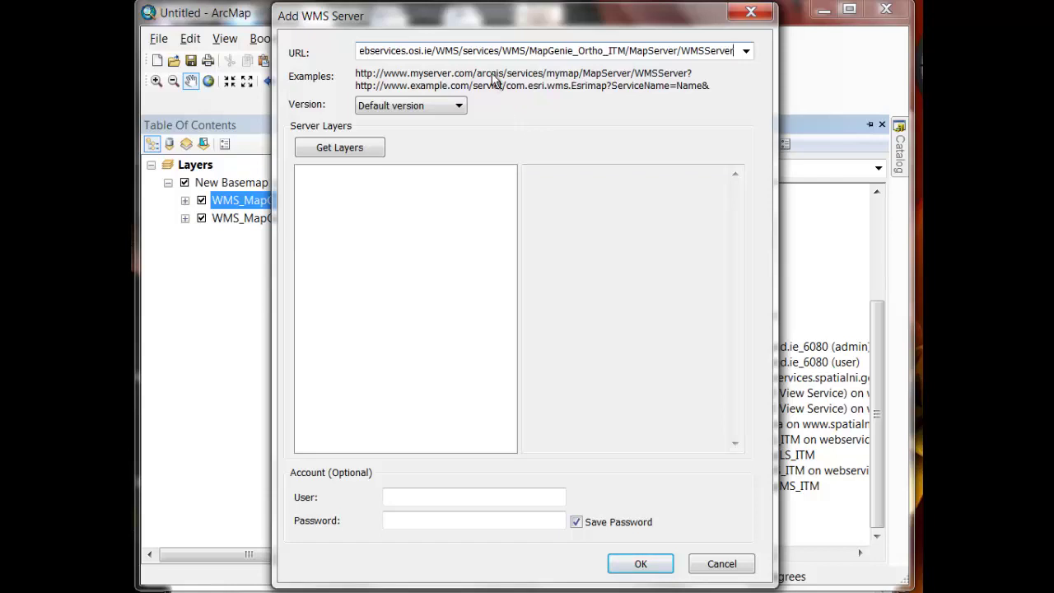
{"action": "key", "text": "Return"}
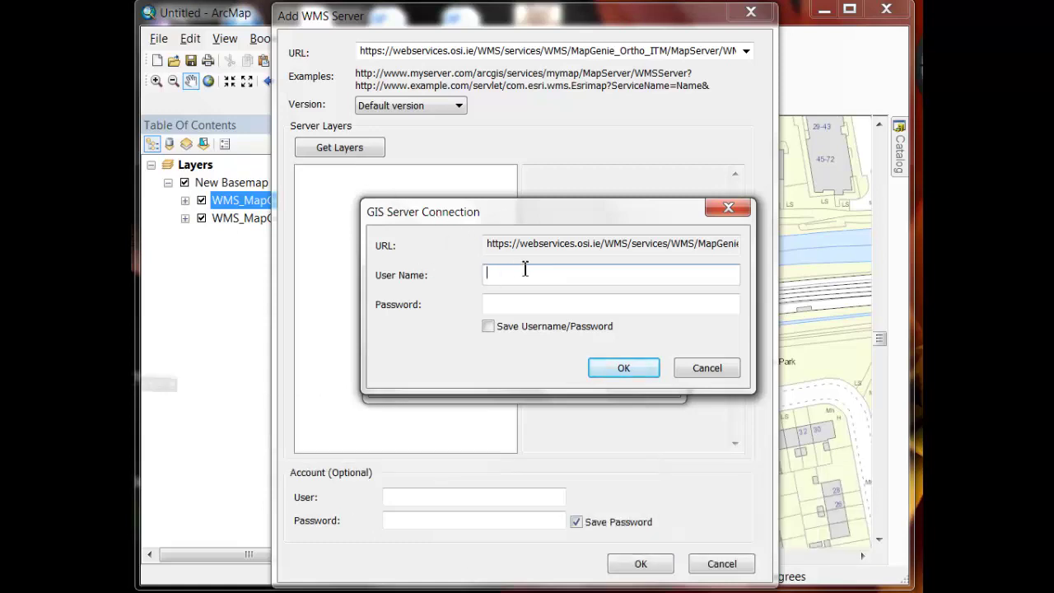
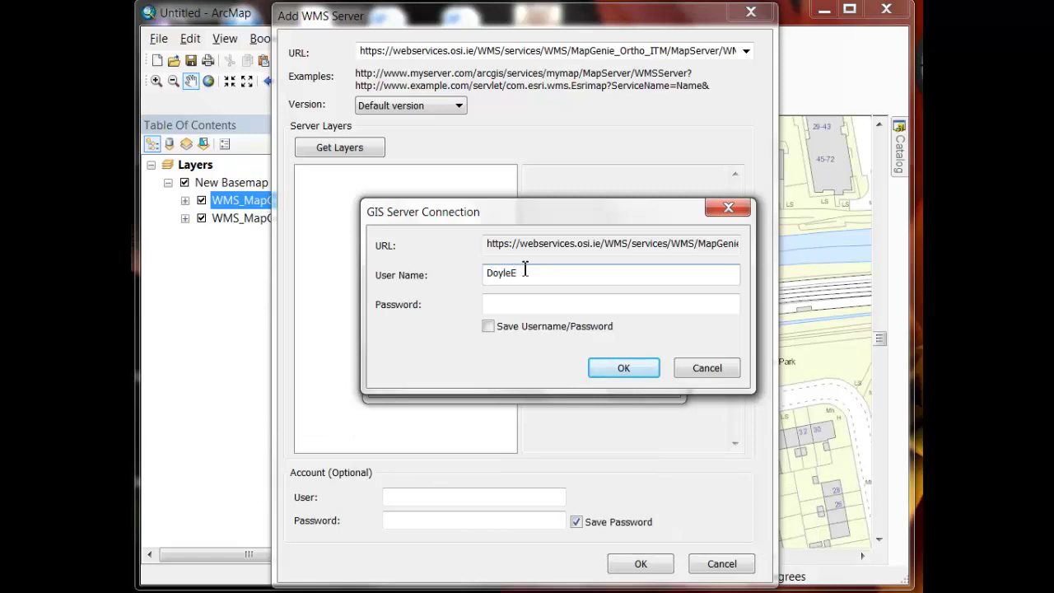
{"action": "left_click", "coordinate": [522, 310]}
{"action": "key", "text": "ctrl+v"}
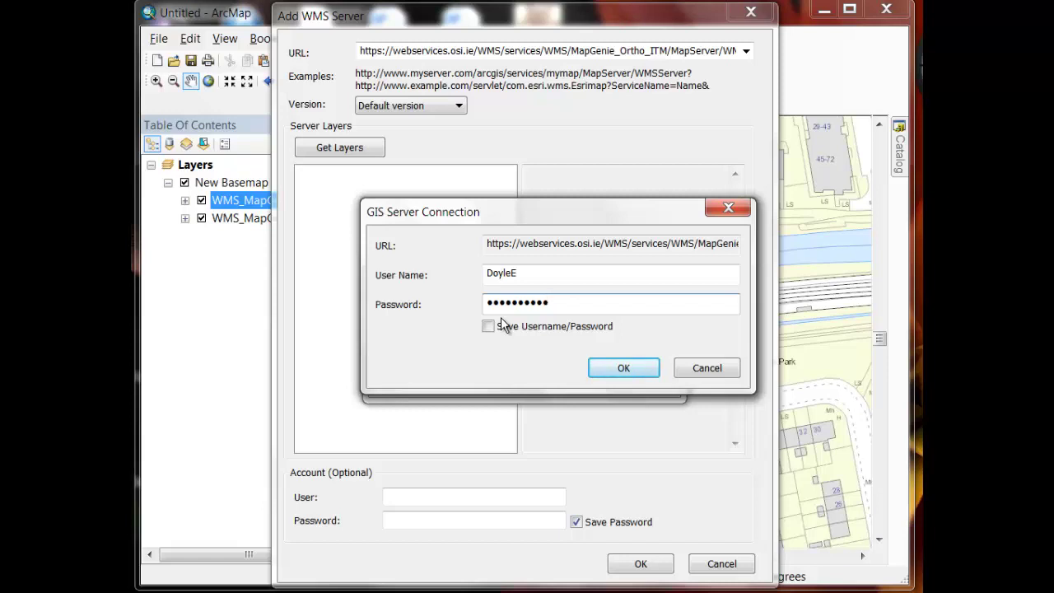
{"action": "left_click", "coordinate": [490, 327]}
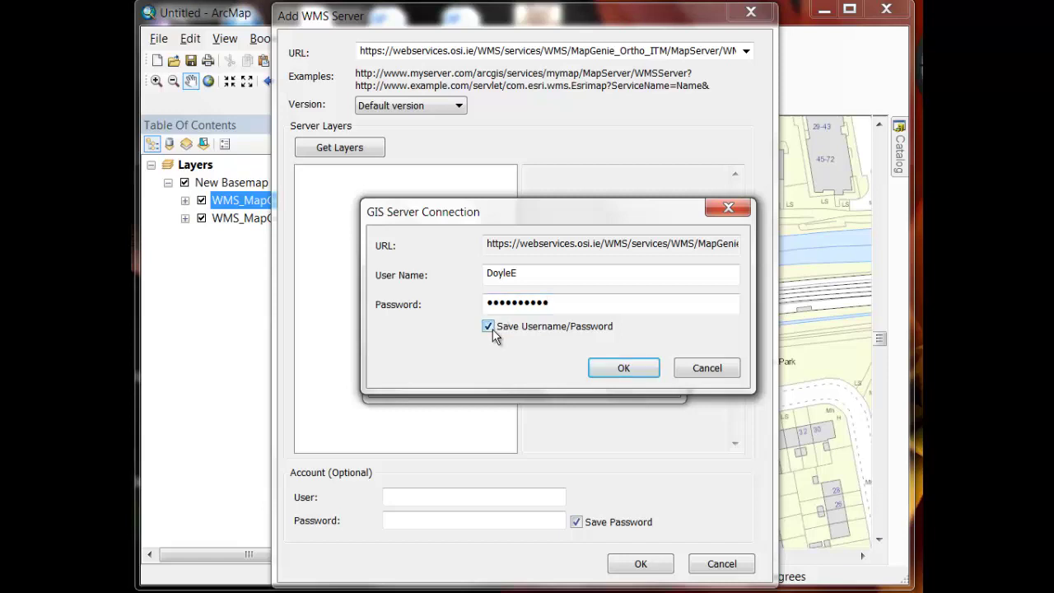
{"action": "left_click", "coordinate": [607, 369]}
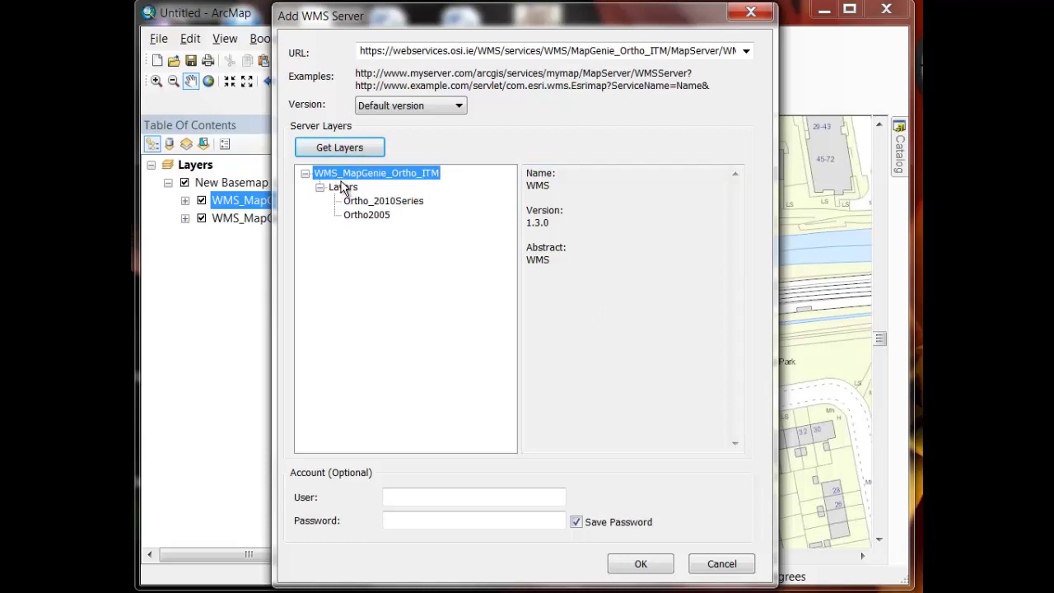
Review Ortho_2010Series and Ortho2005, enter the account user name and password, and save the connection
{"action": "left_click", "coordinate": [387, 202]}
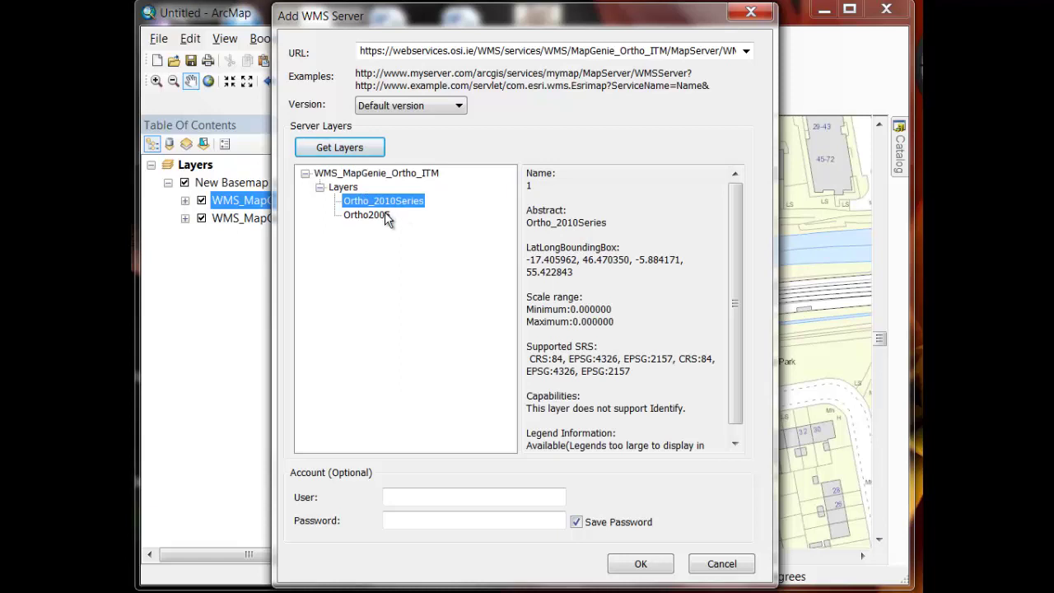
{"action": "left_click", "coordinate": [384, 216]}
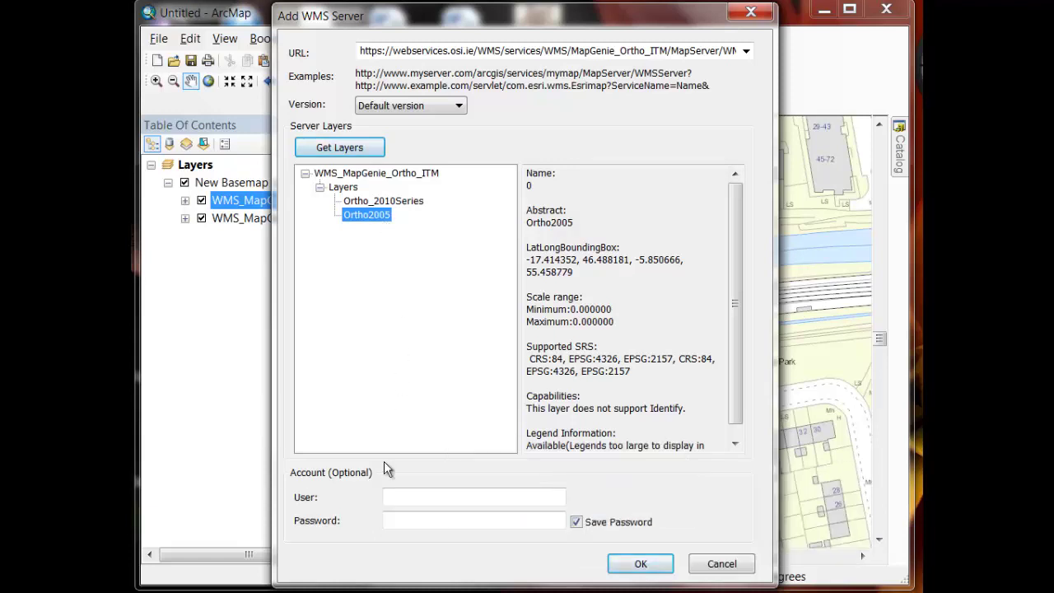
{"action": "left_click", "coordinate": [398, 500]}
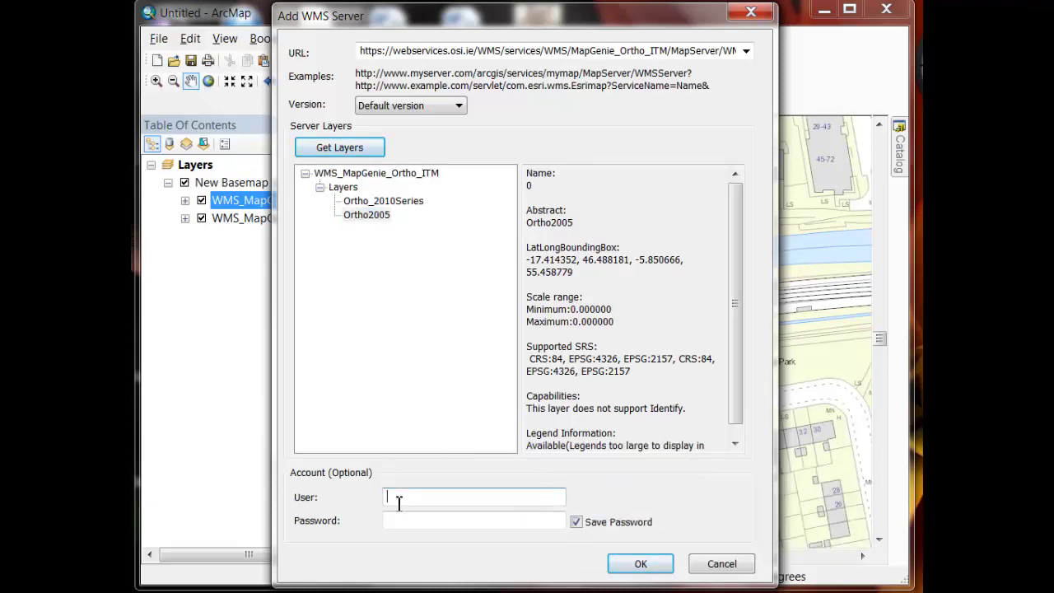
{"action": "key", "text": "Tab"}
{"action": "type", "text": "***********"}
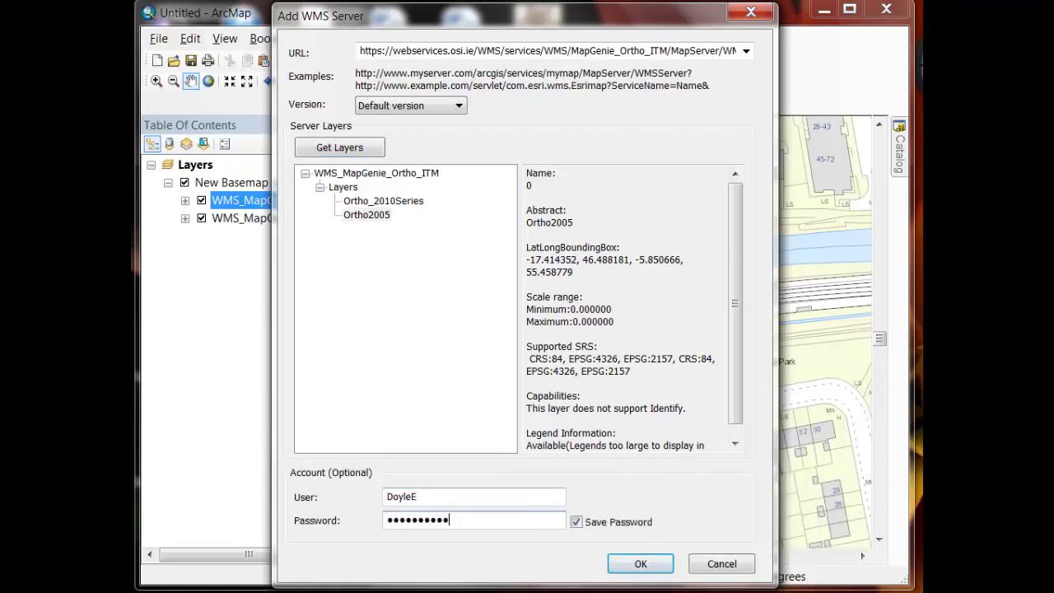
{"action": "left_click", "coordinate": [639, 567]}
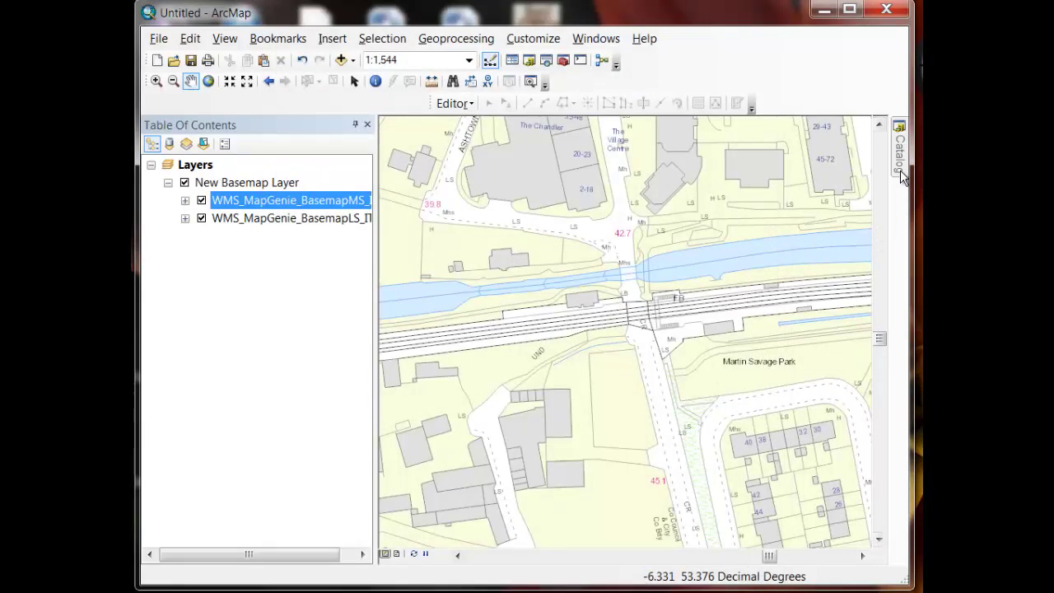
Drag the WMS_MapGenie_Ortho_ITM layer from the Catalog onto the map, dismissing the coordinate system warning
{"action": "mouse_move", "coordinate": [900, 170]}
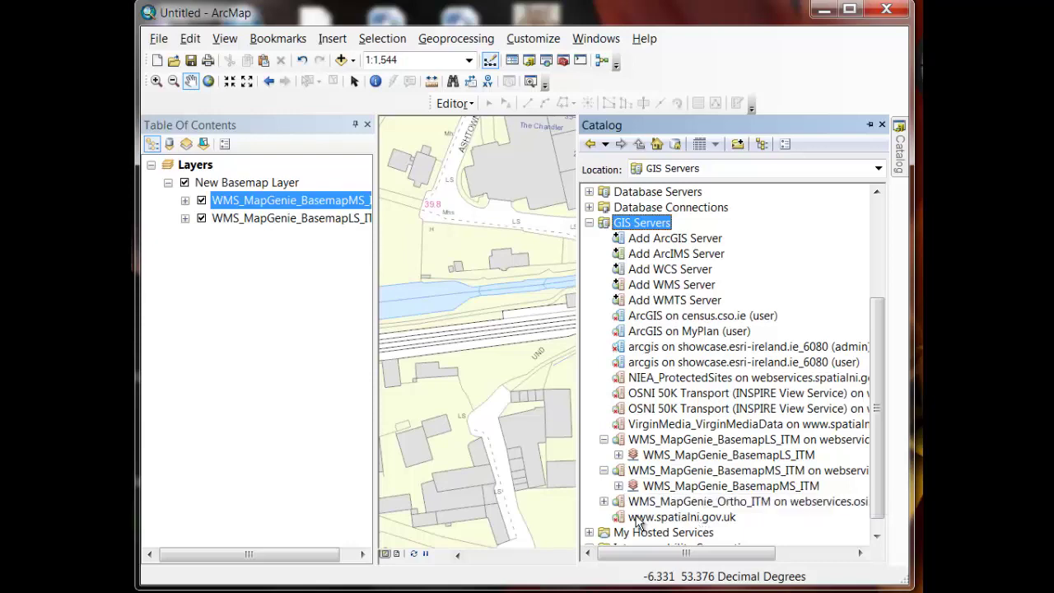
{"action": "left_click", "coordinate": [603, 501]}
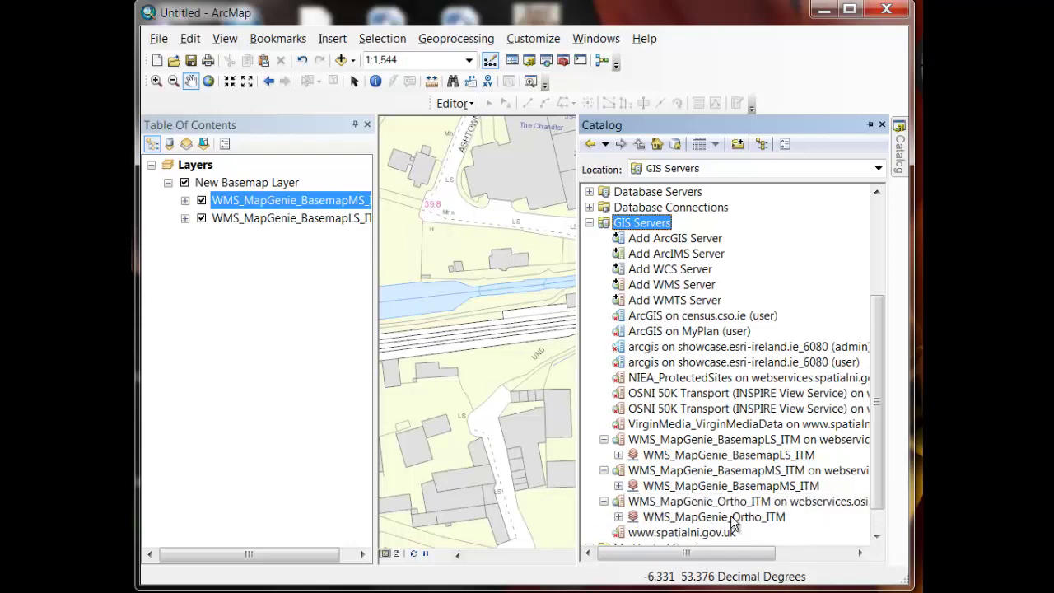
{"action": "left_click_drag", "start_coordinate": [717, 517], "coordinate": [475, 451]}
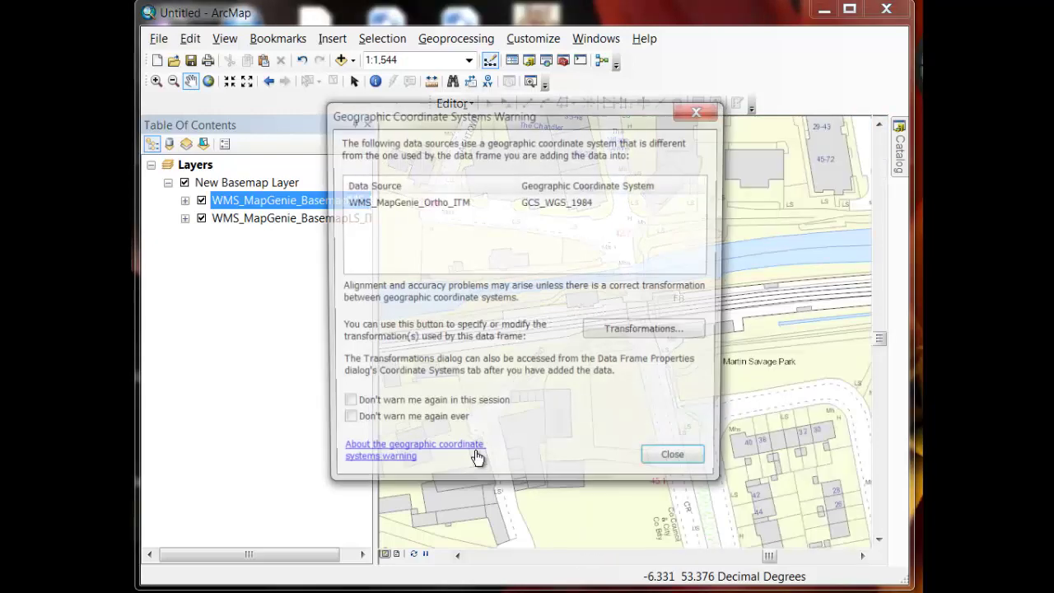
{"action": "left_click", "coordinate": [697, 470]}
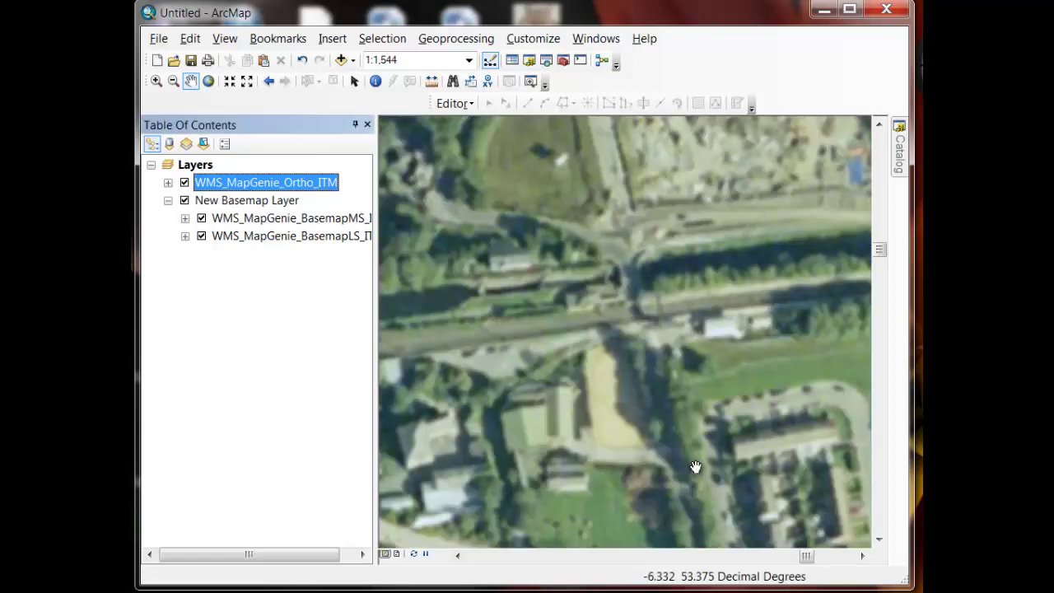
Toggle the Ortho_ITM imagery off and on, then move WMS_MapGenie_BasemapLS_ITM to the top
{"action": "left_click", "coordinate": [696, 467]}
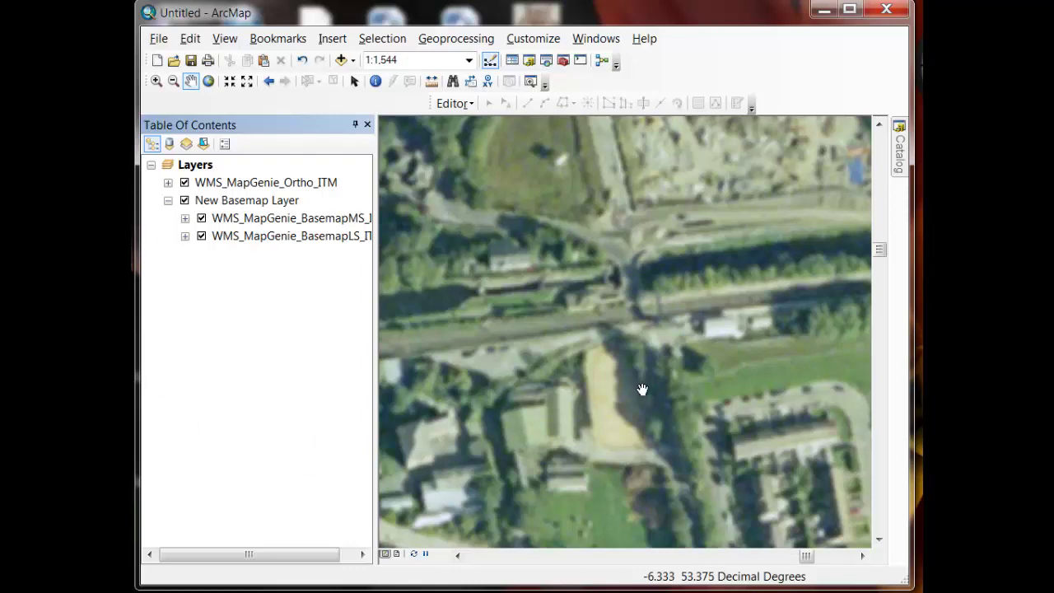
{"action": "left_click", "coordinate": [184, 183]}
{"action": "left_click", "coordinate": [184, 182]}
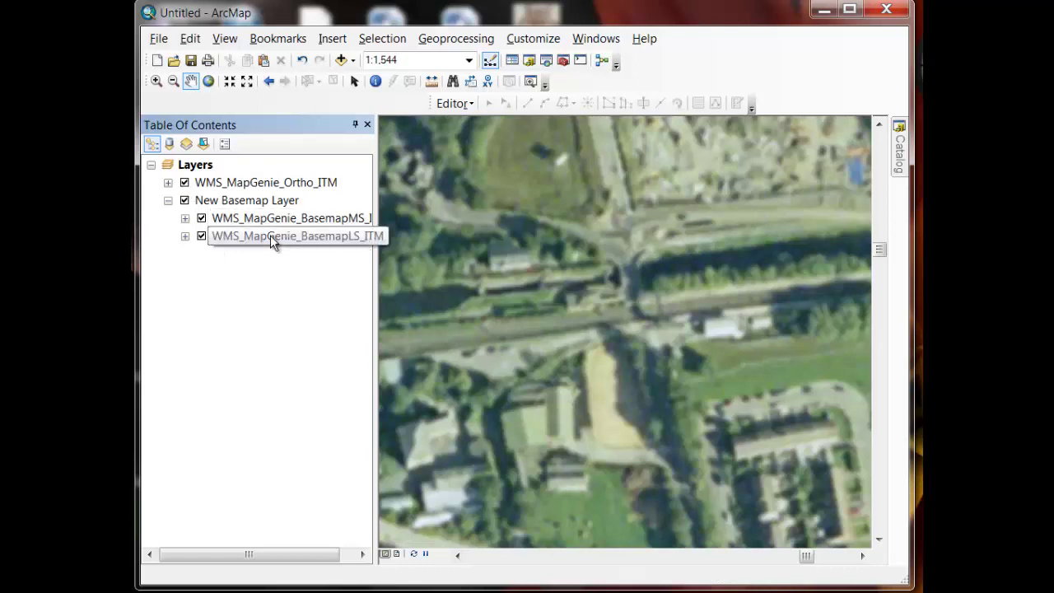
{"action": "left_click_drag", "start_coordinate": [270, 235], "coordinate": [255, 176]}
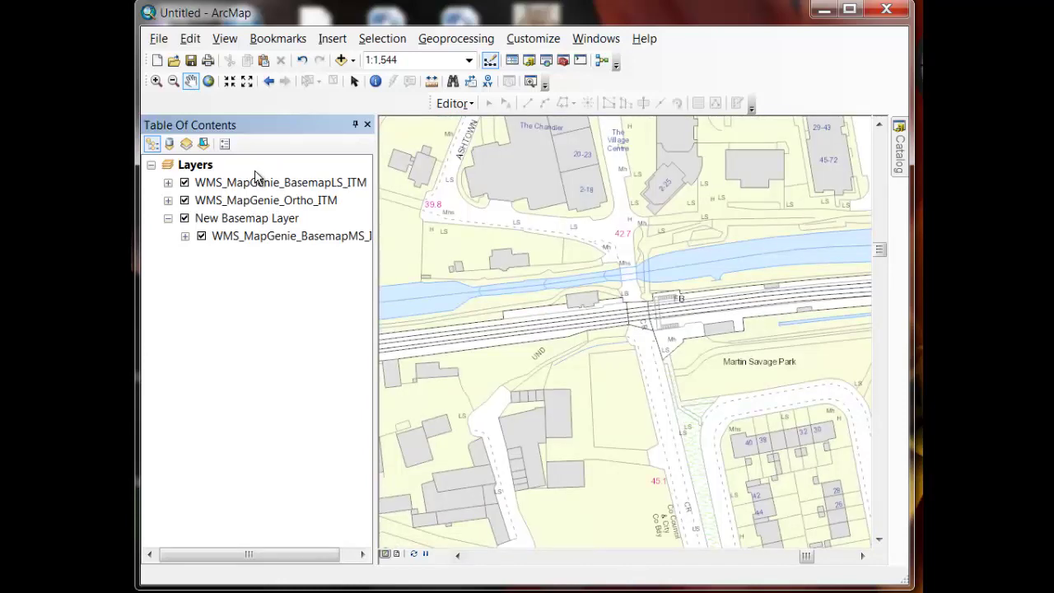
Set the BasemapLS_ITM layer's transparency to 50% in its Layer Properties
{"action": "left_click", "coordinate": [256, 176]}
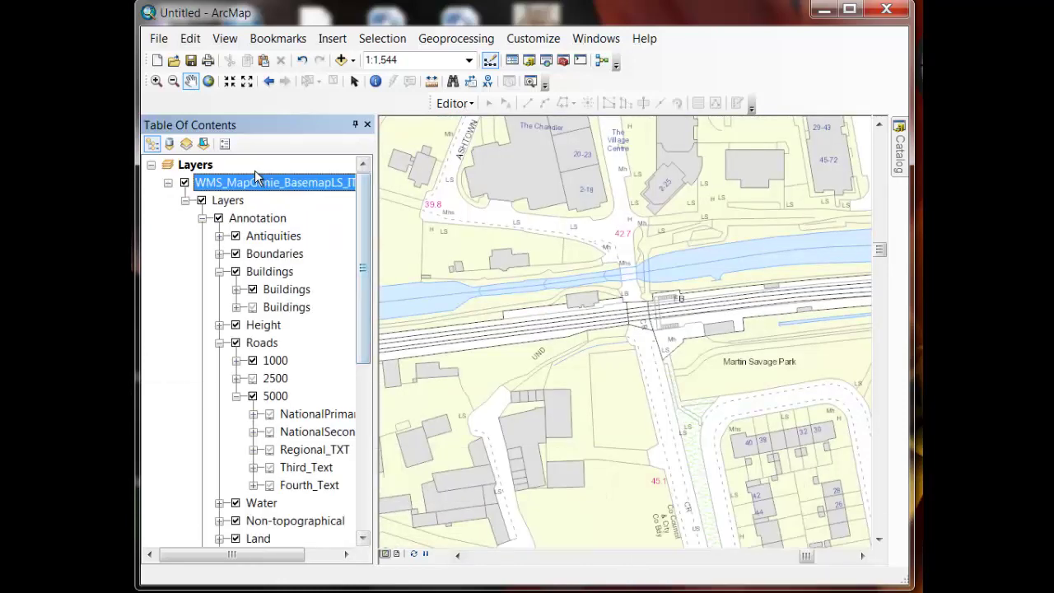
{"action": "right_click", "coordinate": [303, 189]}
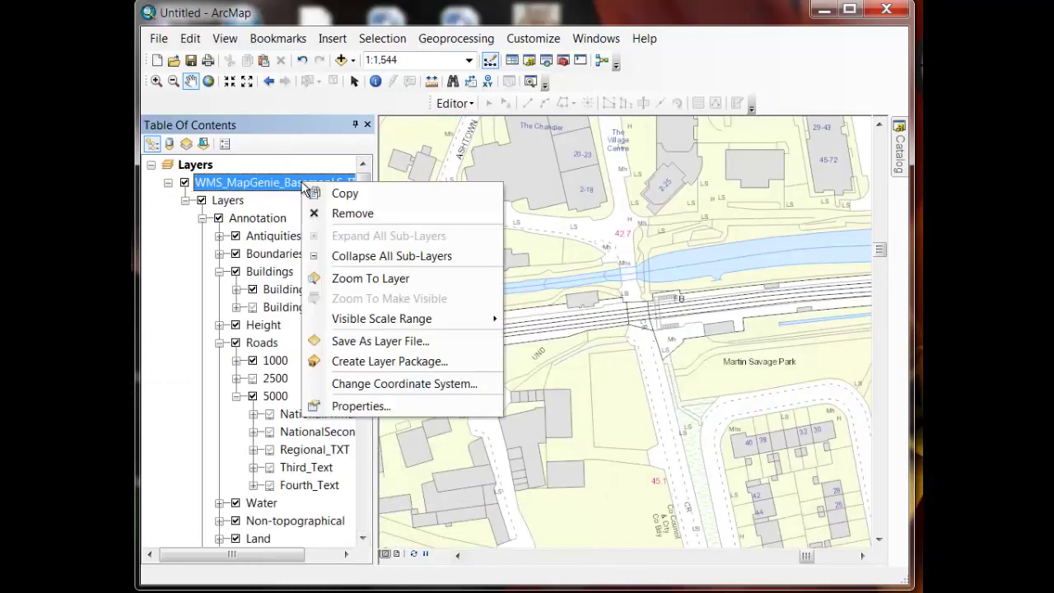
{"action": "left_click", "coordinate": [370, 405]}
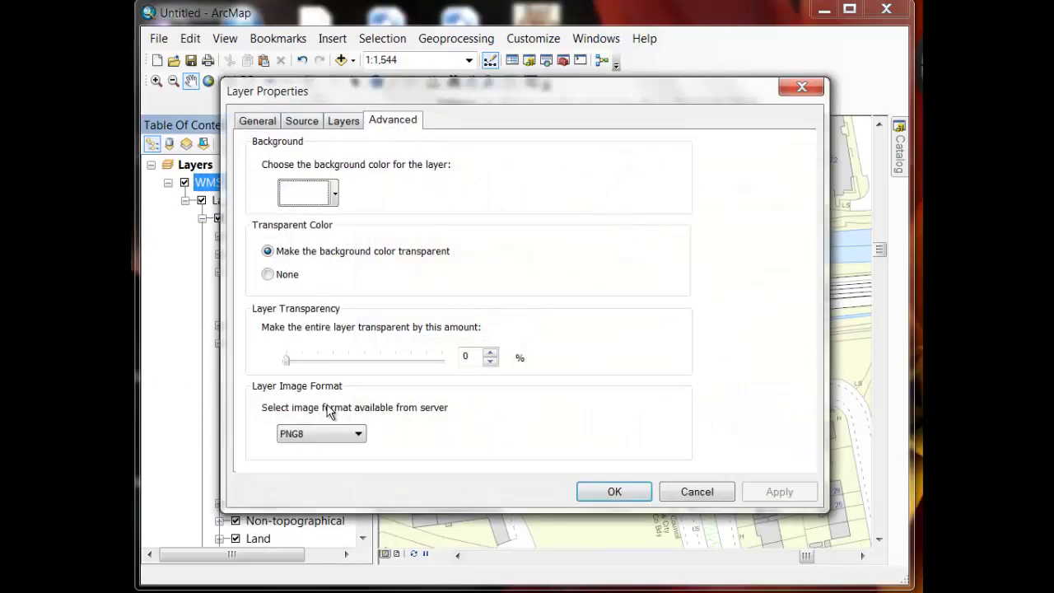
{"action": "left_click_drag", "start_coordinate": [288, 364], "coordinate": [358, 365]}
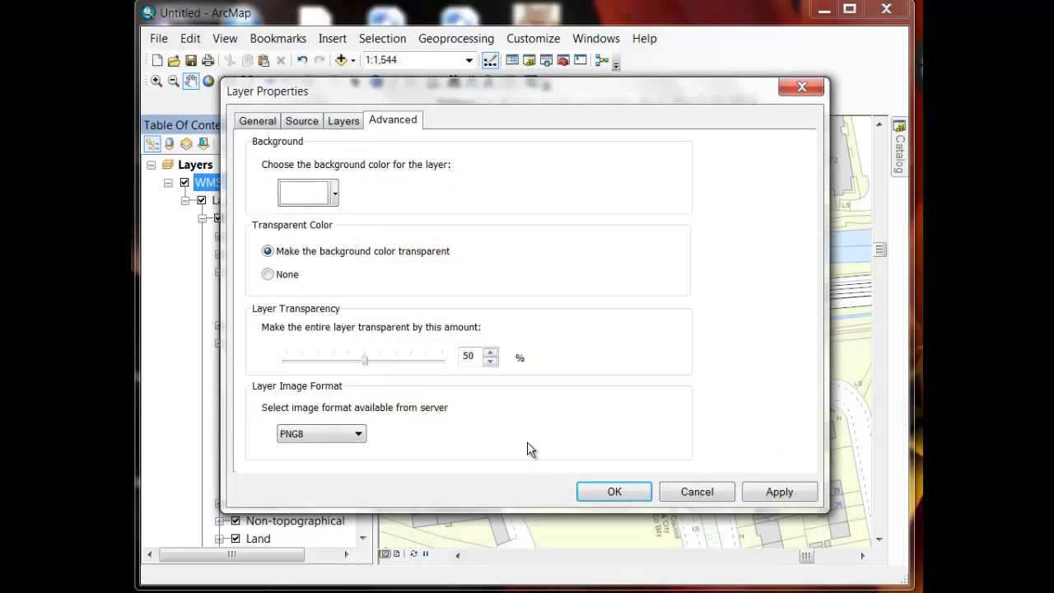
{"action": "left_click", "coordinate": [639, 491]}
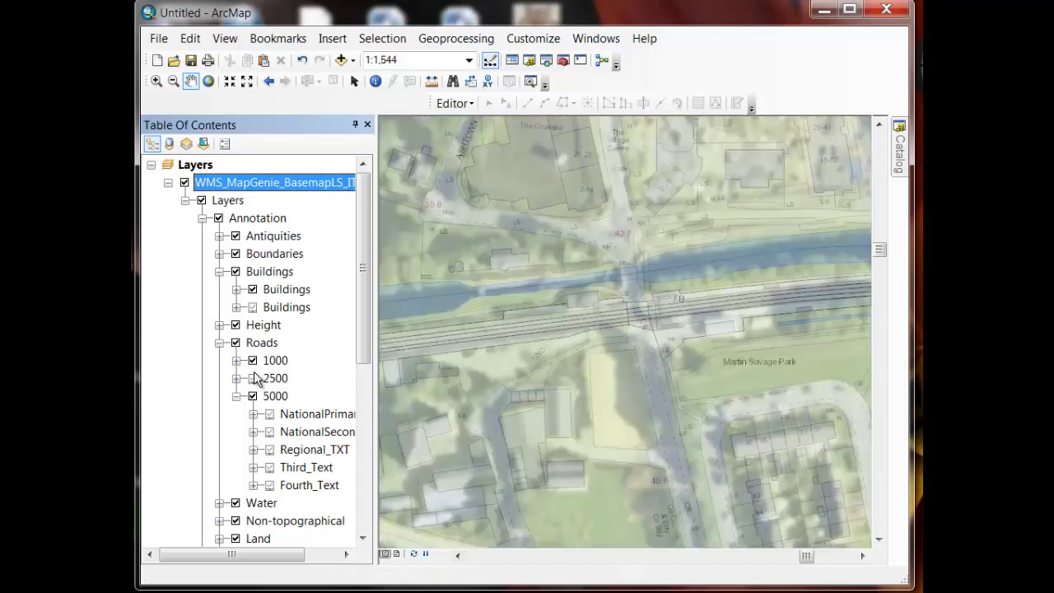
Set the BasemapLS_ITM layer's transparency back to 0% and apply it
{"action": "right_click", "coordinate": [300, 188]}
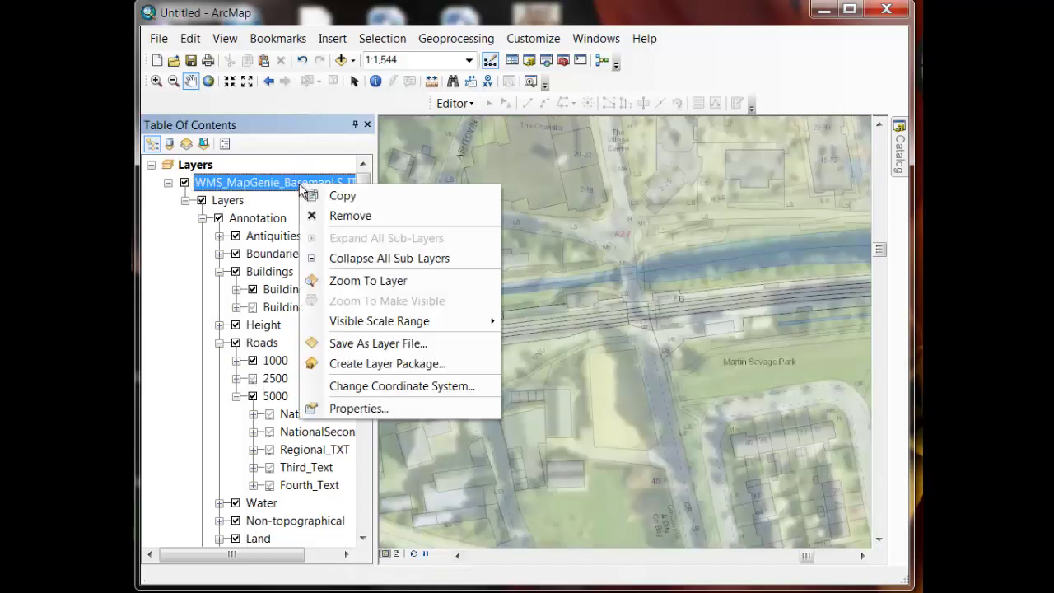
{"action": "left_click", "coordinate": [362, 408]}
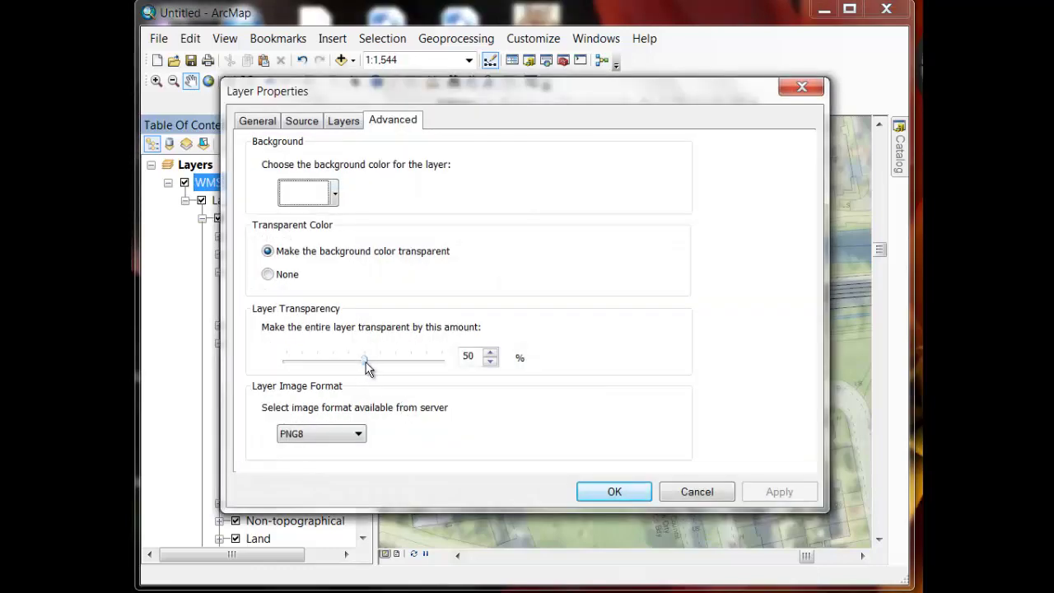
{"action": "left_click_drag", "start_coordinate": [367, 369], "coordinate": [288, 363]}
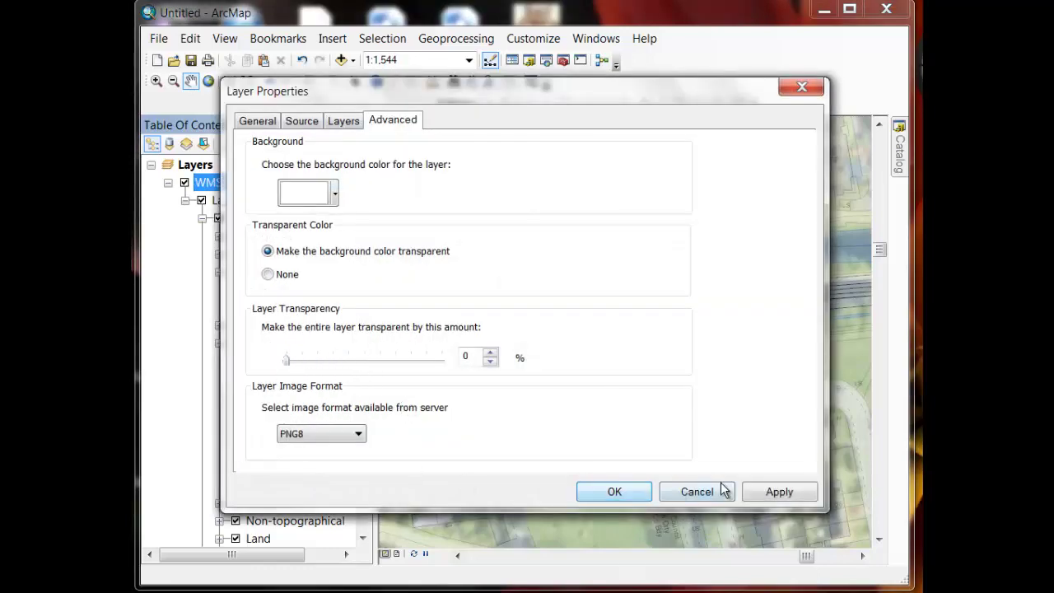
{"action": "left_click", "coordinate": [765, 492]}
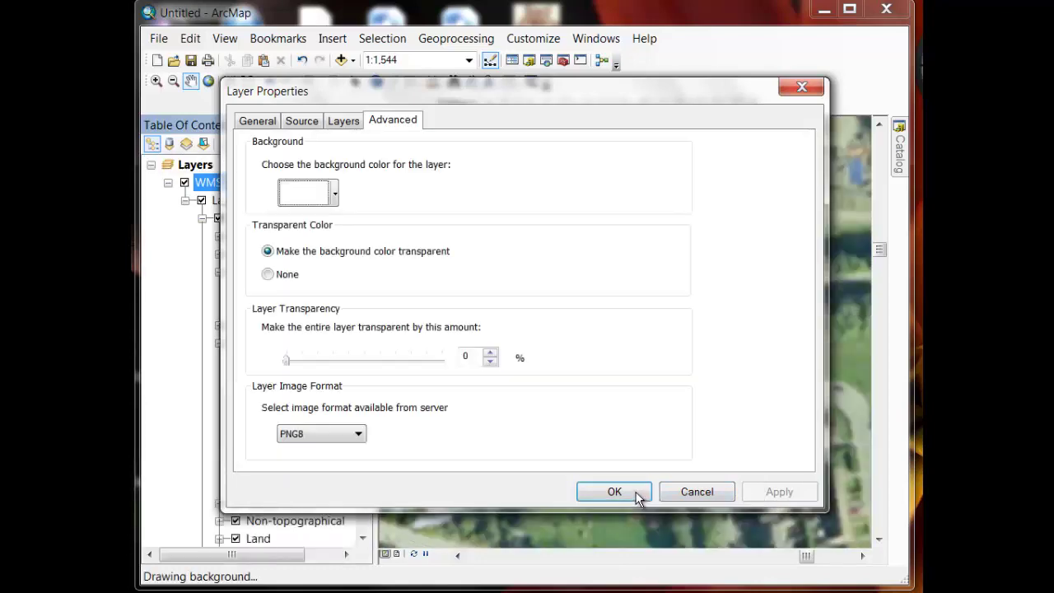
{"action": "left_click", "coordinate": [637, 494]}
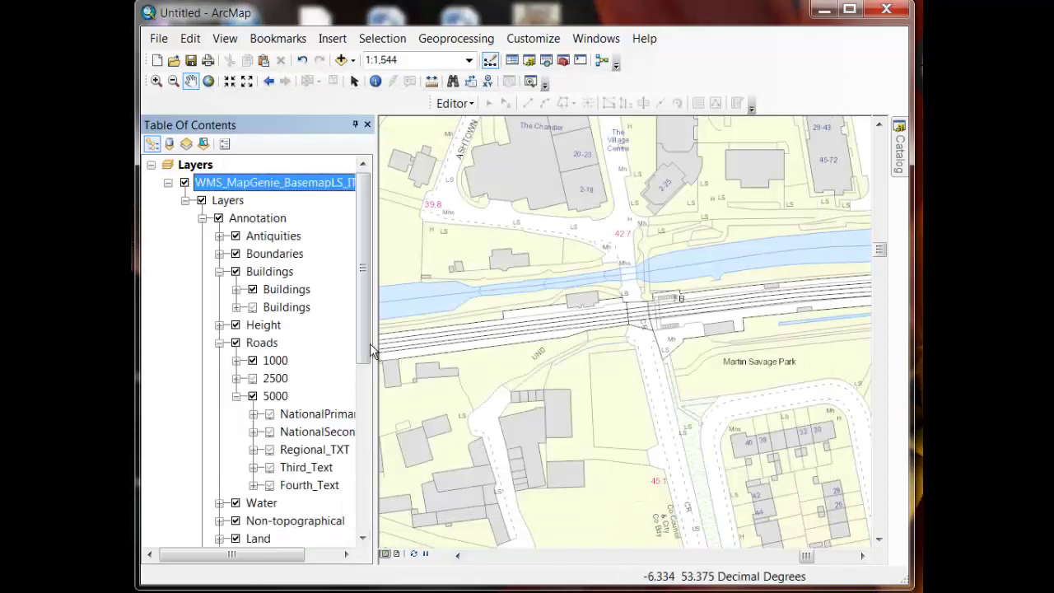
{"action": "left_click_drag", "start_coordinate": [365, 354], "coordinate": [376, 513]}
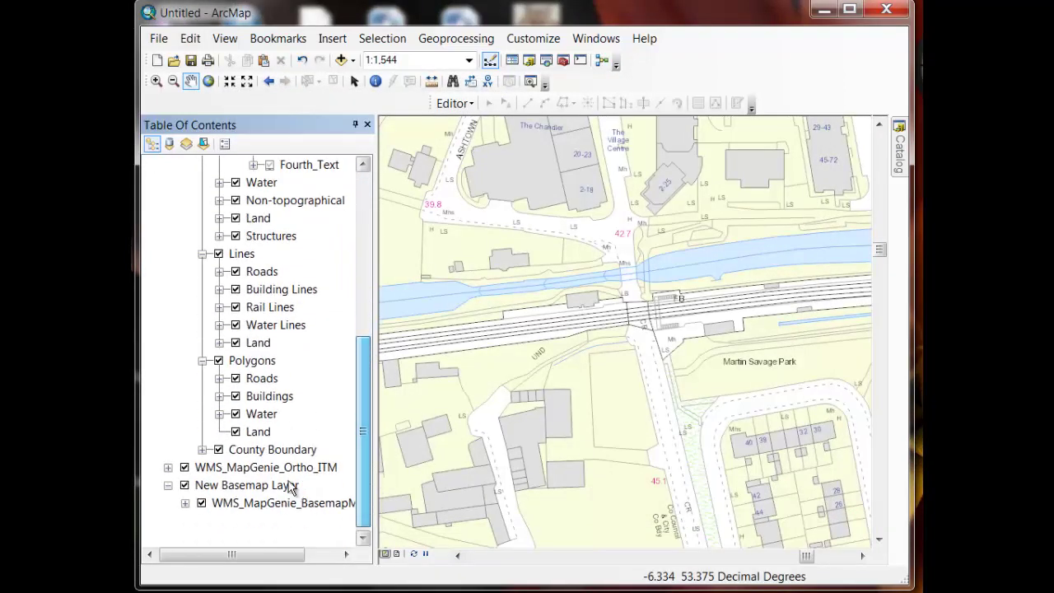
Briefly hide County Boundary and Land, then turn off Ortho_ITM and New Basemap Layer
{"action": "left_click", "coordinate": [218, 450]}
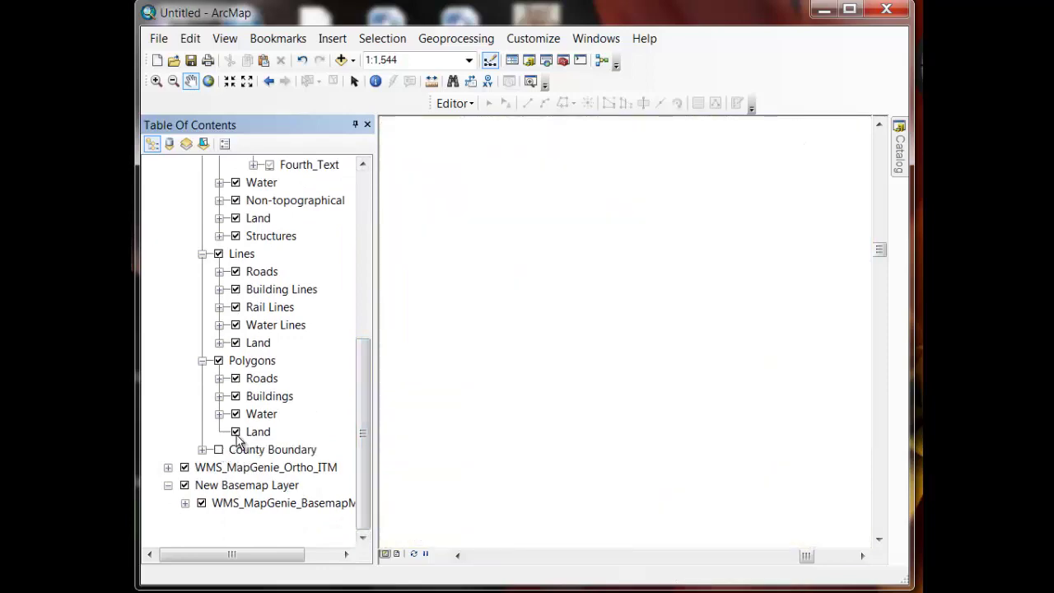
{"action": "left_click", "coordinate": [235, 432]}
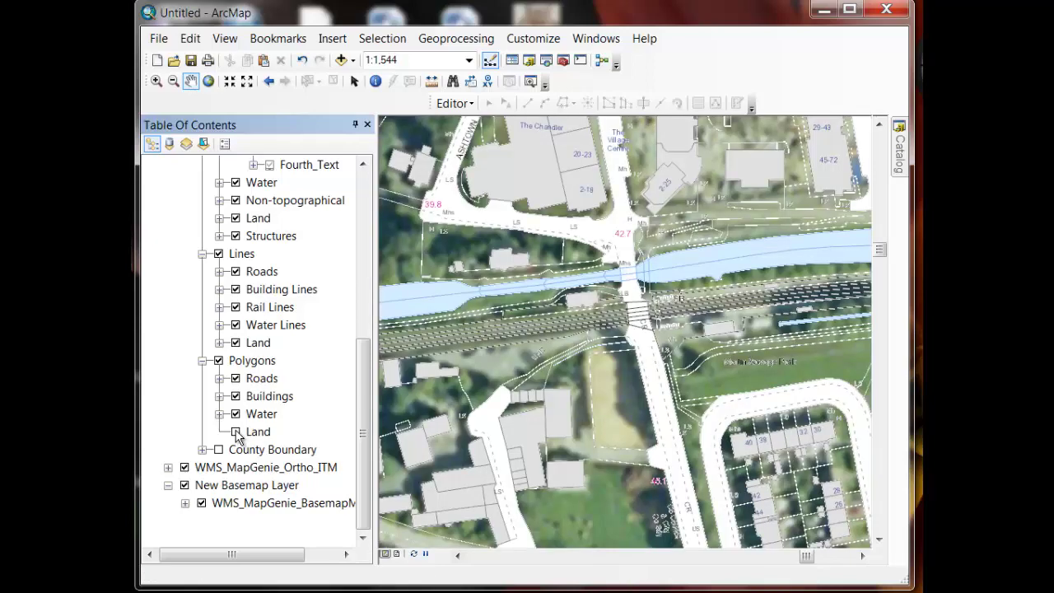
{"action": "scroll", "coordinate": [237, 437], "scroll_direction": "up", "scroll_amount": 6}
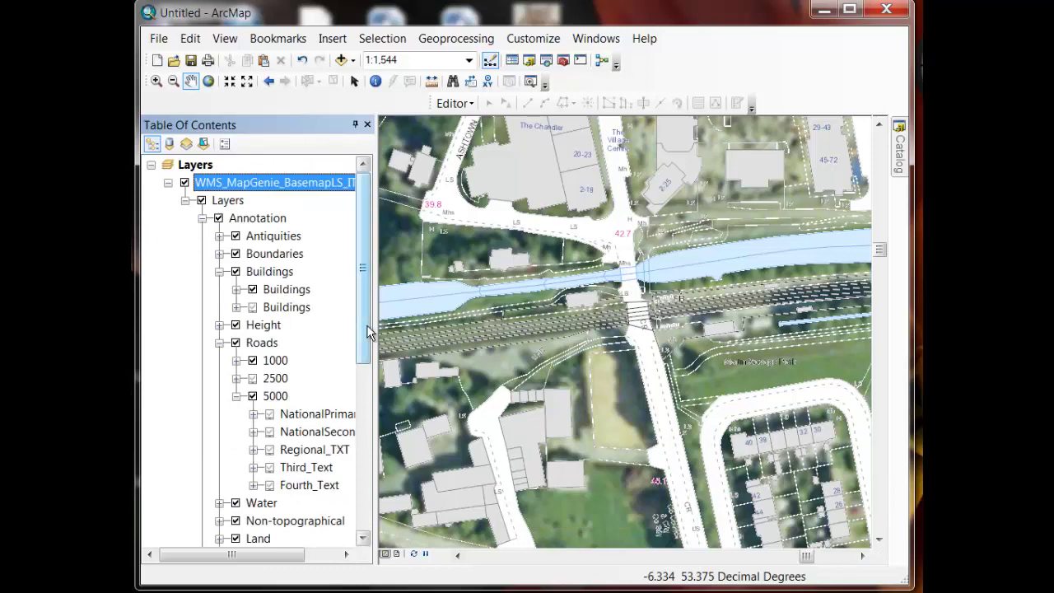
{"action": "left_click_drag", "start_coordinate": [367, 324], "coordinate": [382, 476]}
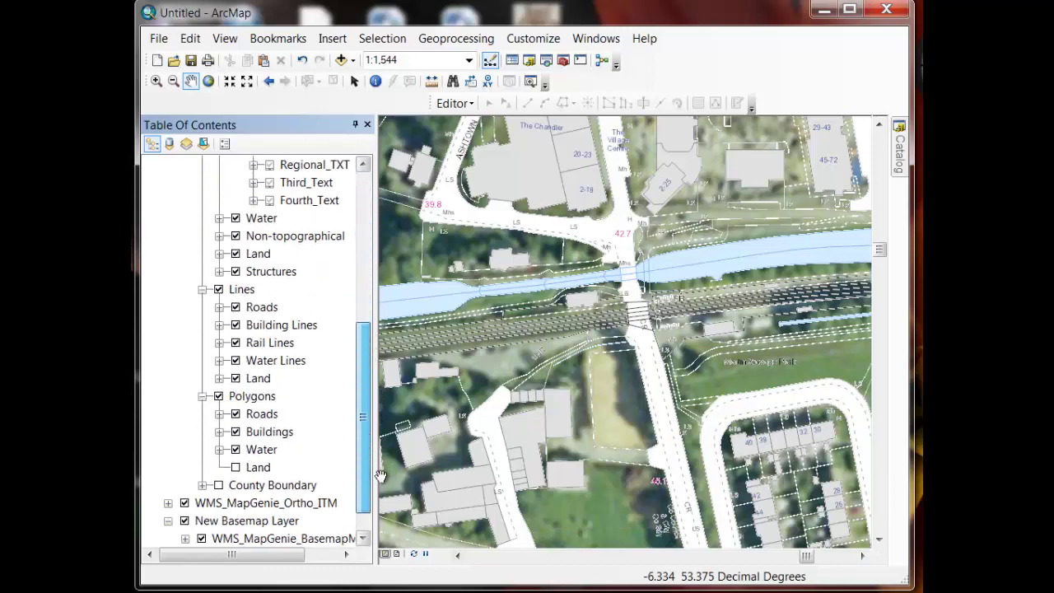
{"action": "left_click", "coordinate": [235, 468]}
{"action": "left_click", "coordinate": [218, 485]}
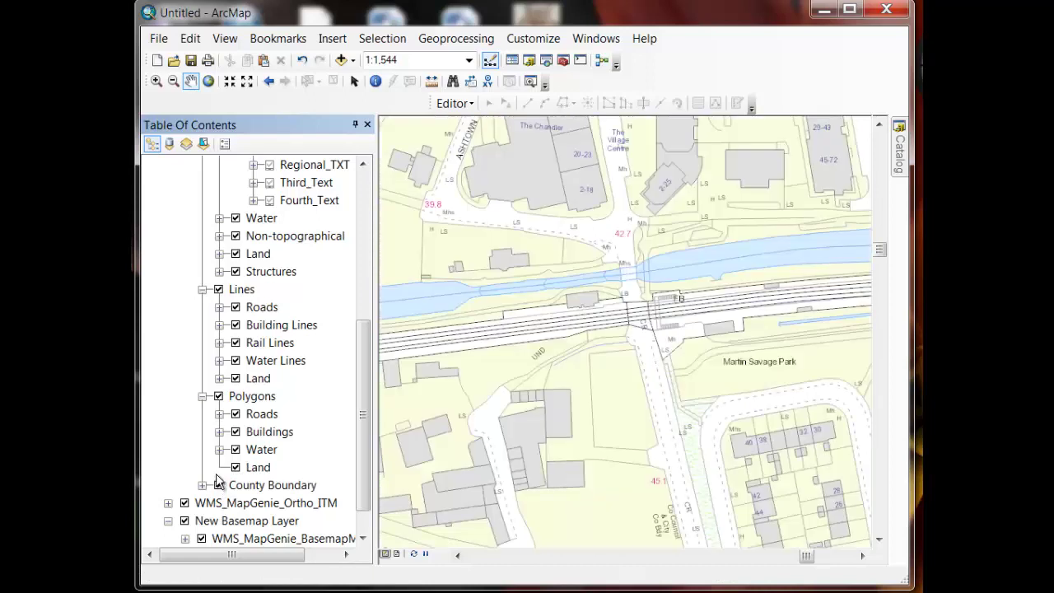
{"action": "scroll", "coordinate": [218, 481], "scroll_direction": "down", "scroll_amount": 1}
{"action": "left_click", "coordinate": [185, 468]}
{"action": "left_click", "coordinate": [184, 486]}
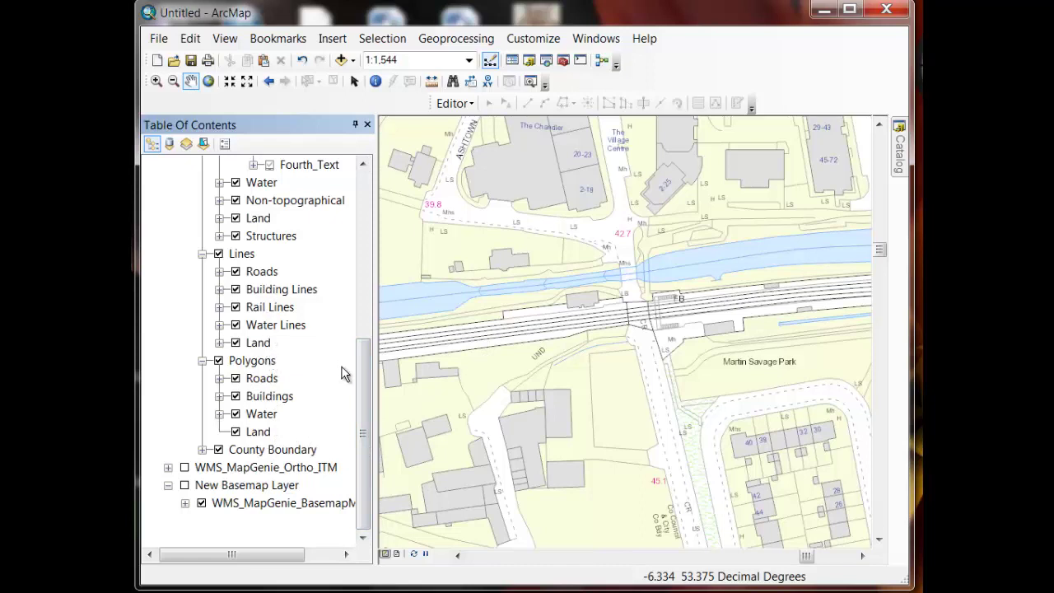
Uncheck the Building Lines and Buildings polygon sublayers under WMS_MapGenie_BasemapLS_ITM
{"action": "left_click_drag", "start_coordinate": [367, 381], "coordinate": [360, 207]}
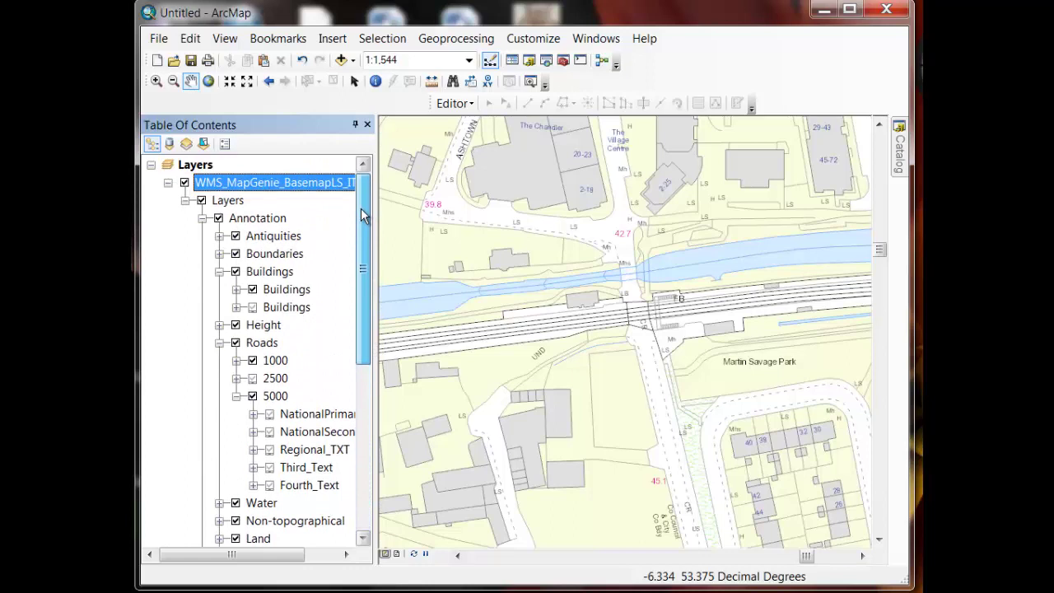
{"action": "scroll", "coordinate": [361, 207], "scroll_direction": "down", "scroll_amount": 1}
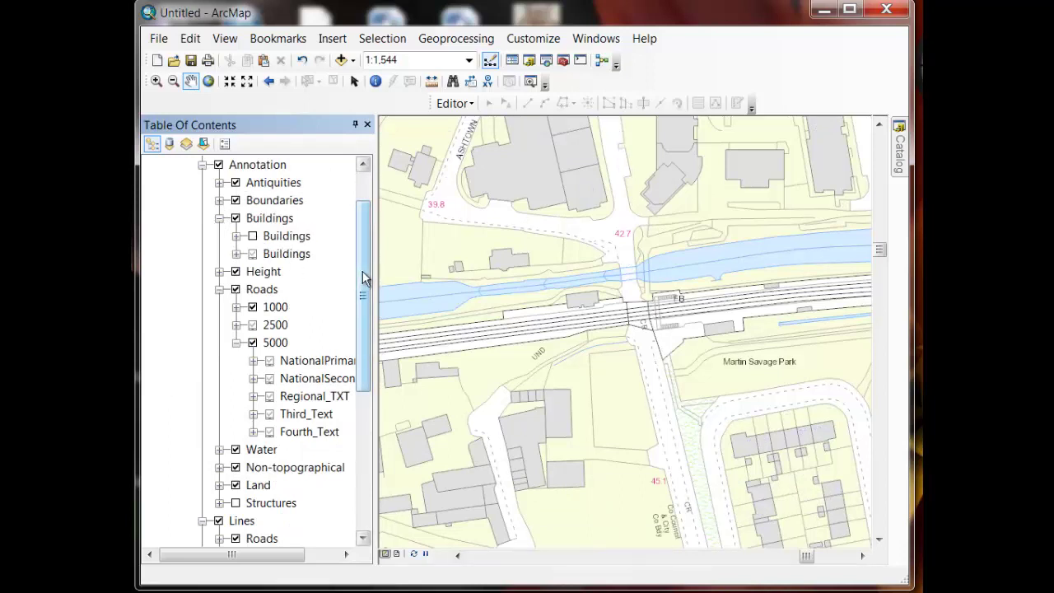
{"action": "left_click_drag", "start_coordinate": [362, 271], "coordinate": [341, 349]}
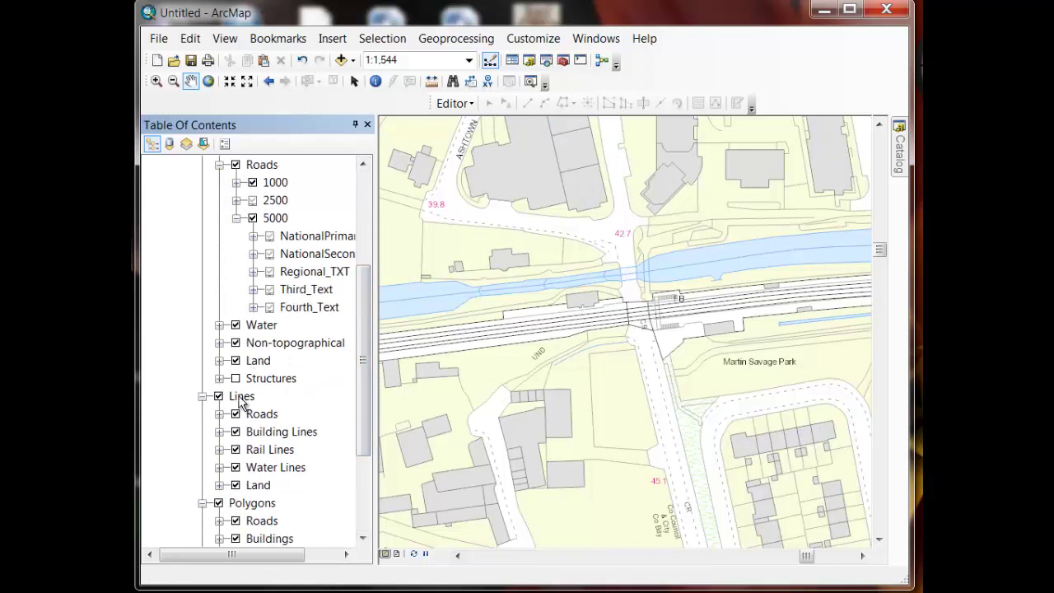
{"action": "left_click", "coordinate": [236, 433]}
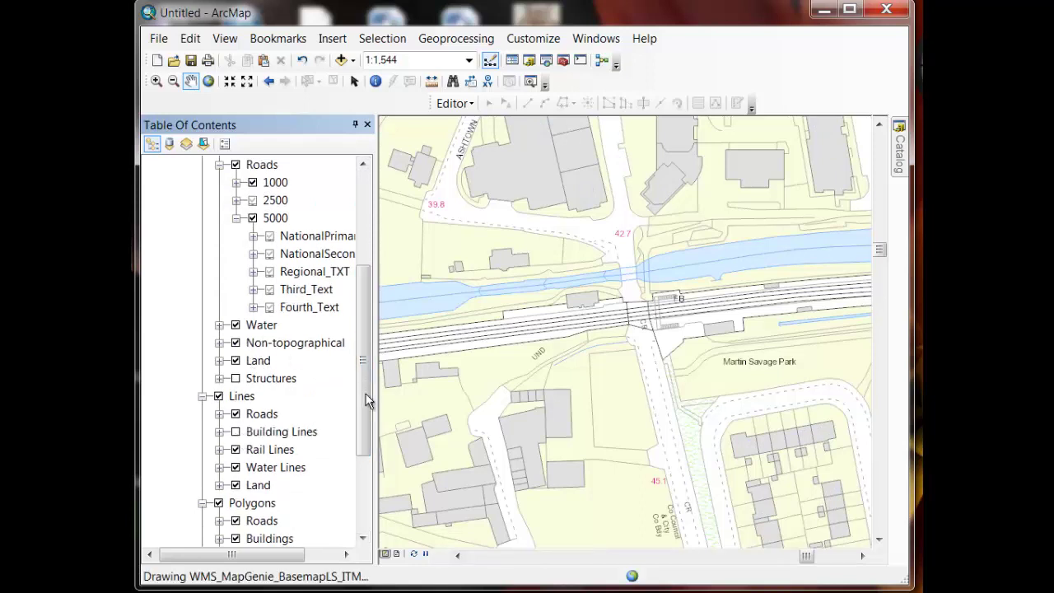
{"action": "left_click_drag", "start_coordinate": [364, 410], "coordinate": [359, 463]}
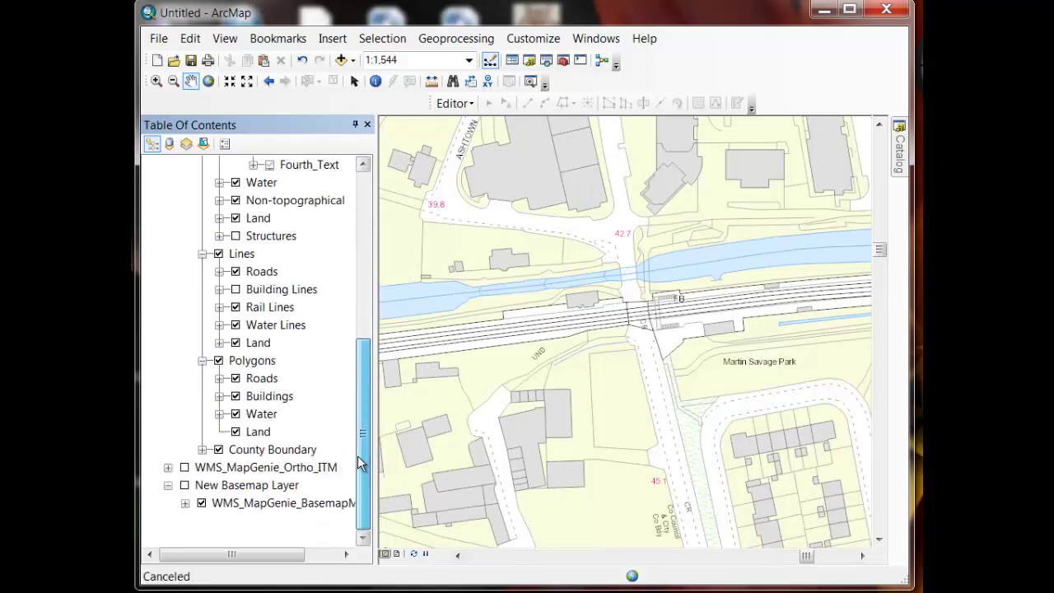
{"action": "left_click", "coordinate": [237, 397]}
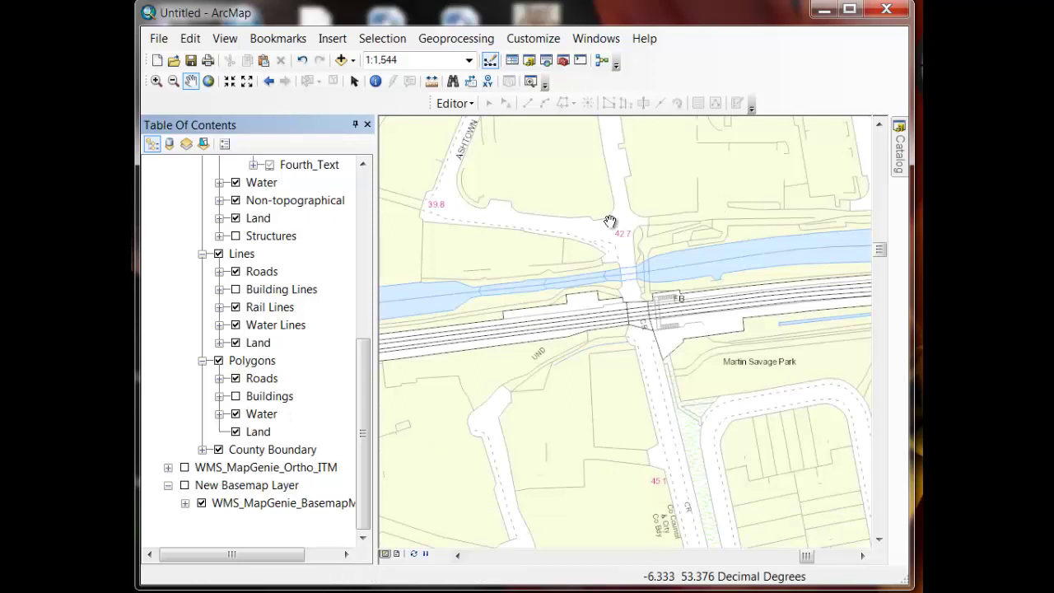
{"action": "mouse_move", "coordinate": [367, 401]}
{"action": "left_mouse_down"}
{"action": "mouse_move", "coordinate": [386, 223]}
{"action": "mouse_move", "coordinate": [363, 214]}
{"action": "left_mouse_up"}
{"action": "left_click", "coordinate": [317, 185]}
Save the basemap layer as WMS_MapGenie_BasemapLS_ITMNoBuildings.lyr in the Layer Files folder
{"action": "right_click", "coordinate": [317, 185]}
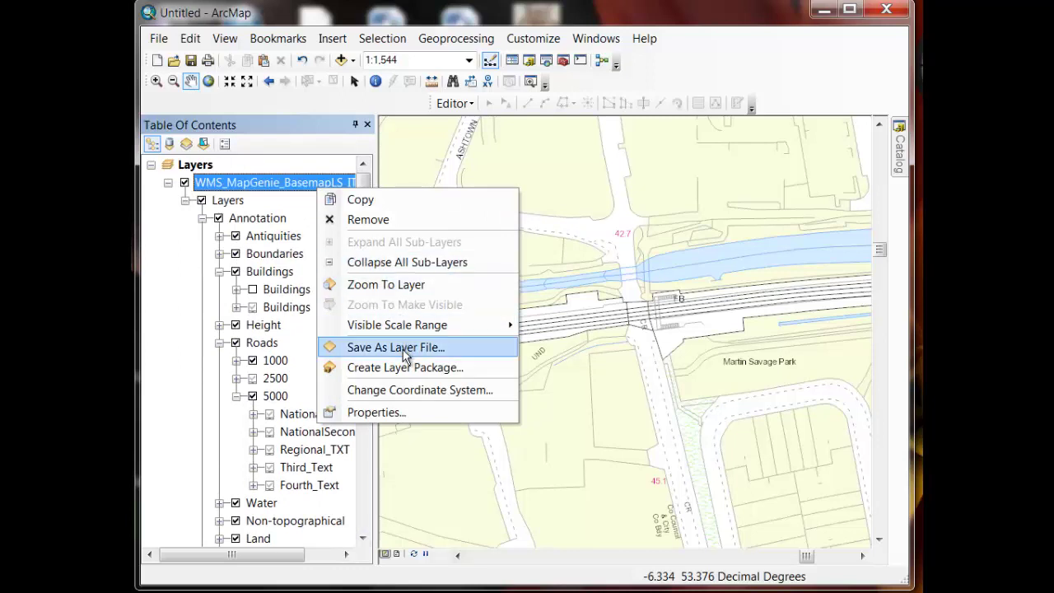
{"action": "left_click", "coordinate": [402, 348]}
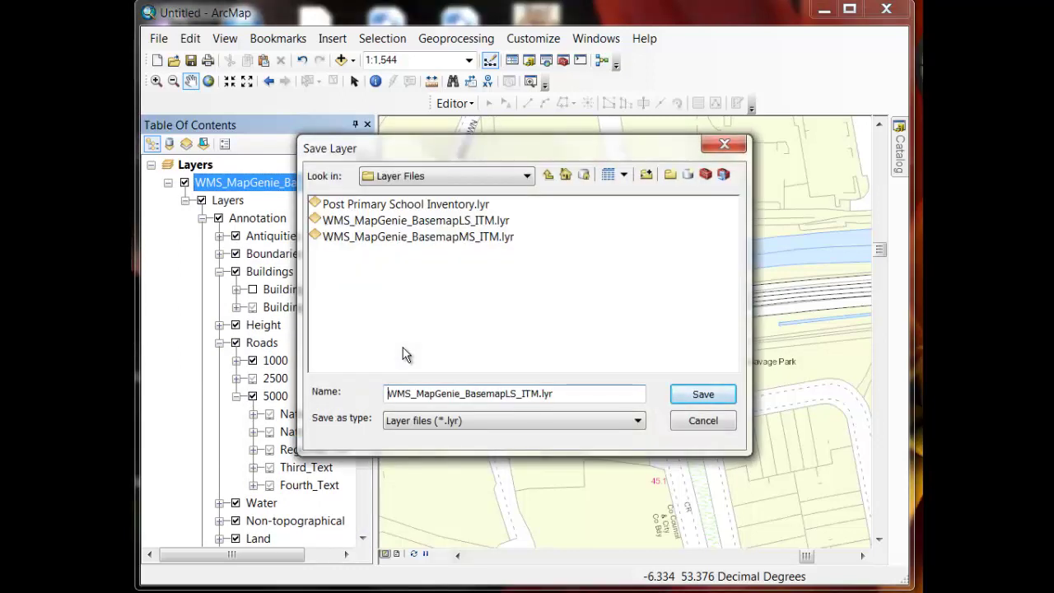
{"action": "left_click", "coordinate": [539, 394]}
{"action": "type", "text": "NoBuildings"}
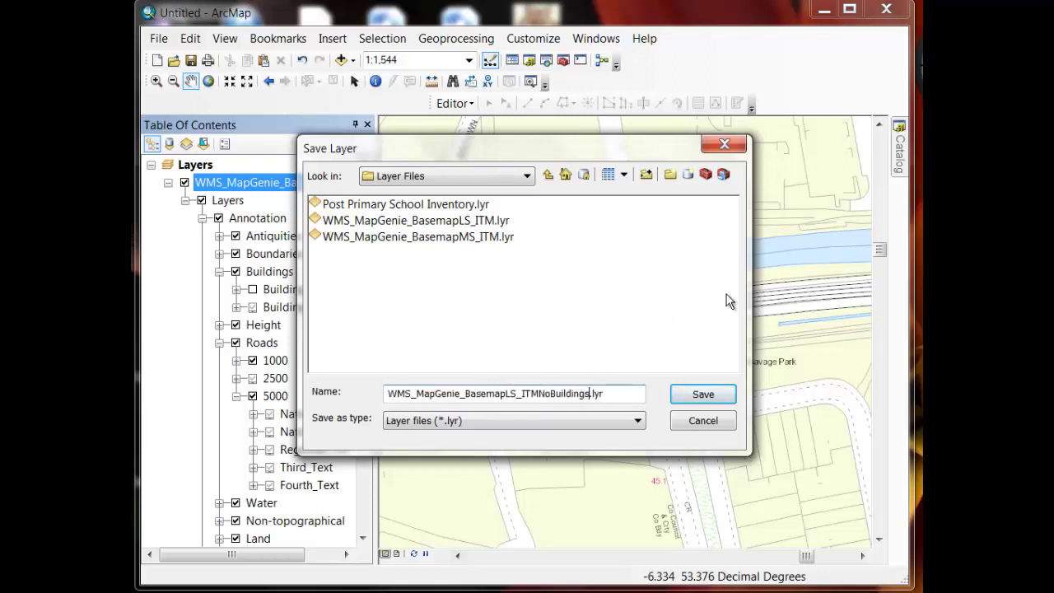
{"action": "left_click", "coordinate": [703, 396]}
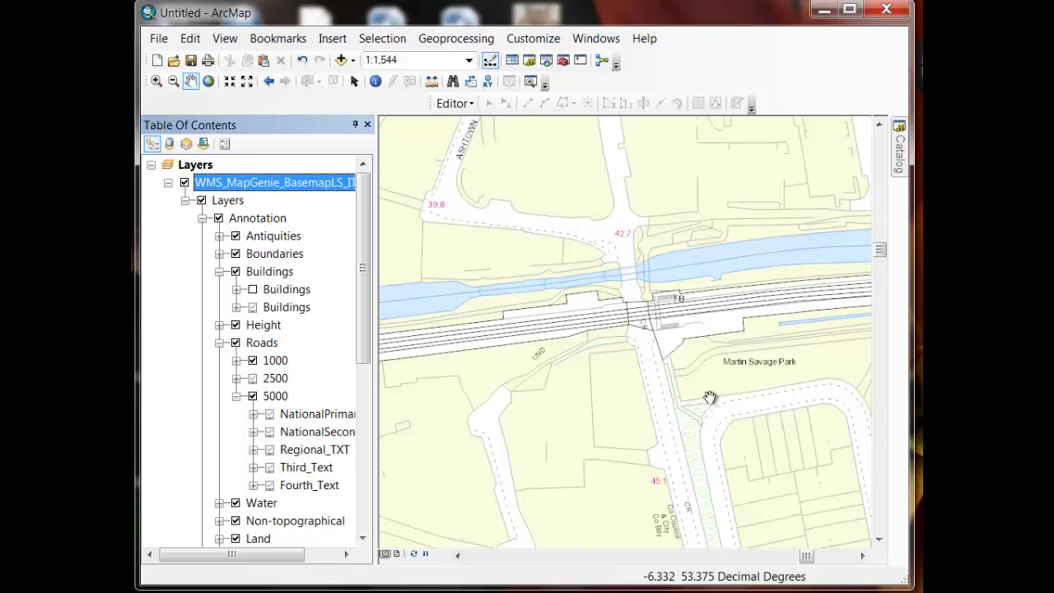
Remove the basemap layer, add the saved NoBuildings layer file from Catalog, dismiss the coordinate warning, and pan
{"action": "right_click", "coordinate": [303, 182]}
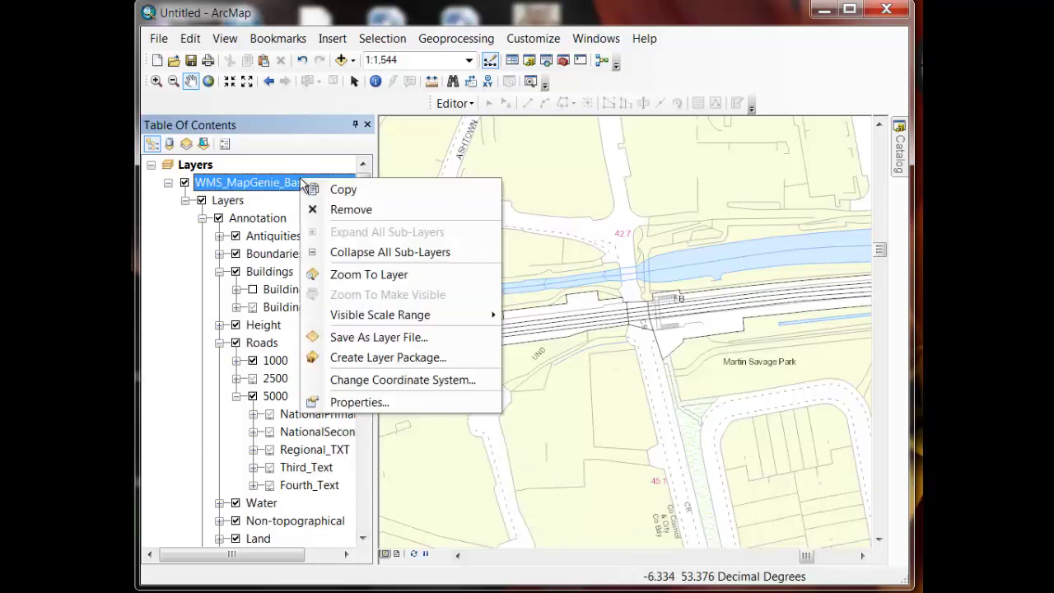
{"action": "left_click", "coordinate": [336, 210]}
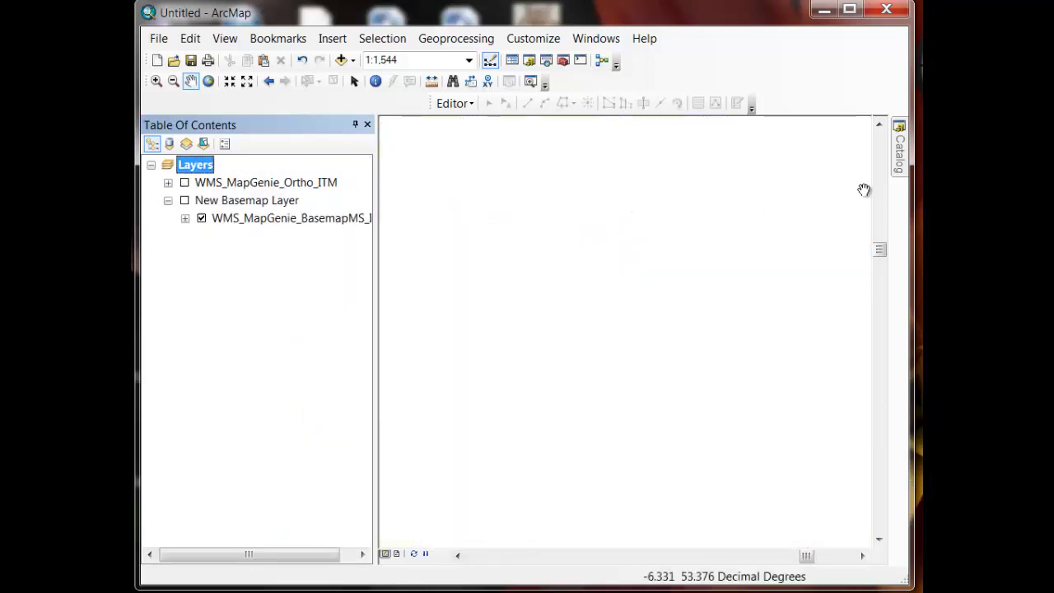
{"action": "mouse_move", "coordinate": [897, 177]}
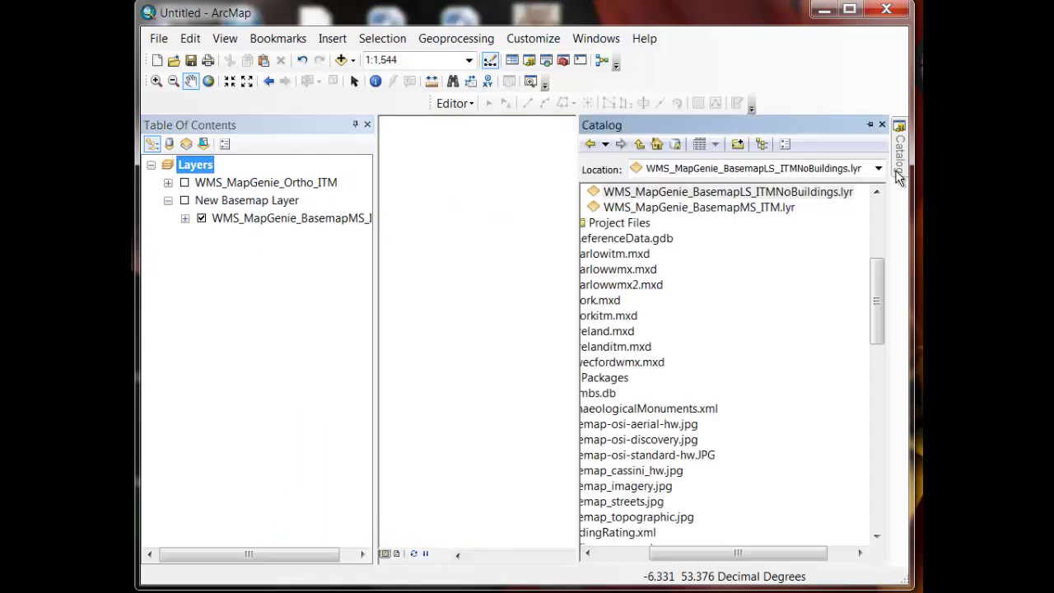
{"action": "left_click_drag", "start_coordinate": [729, 556], "coordinate": [676, 556]}
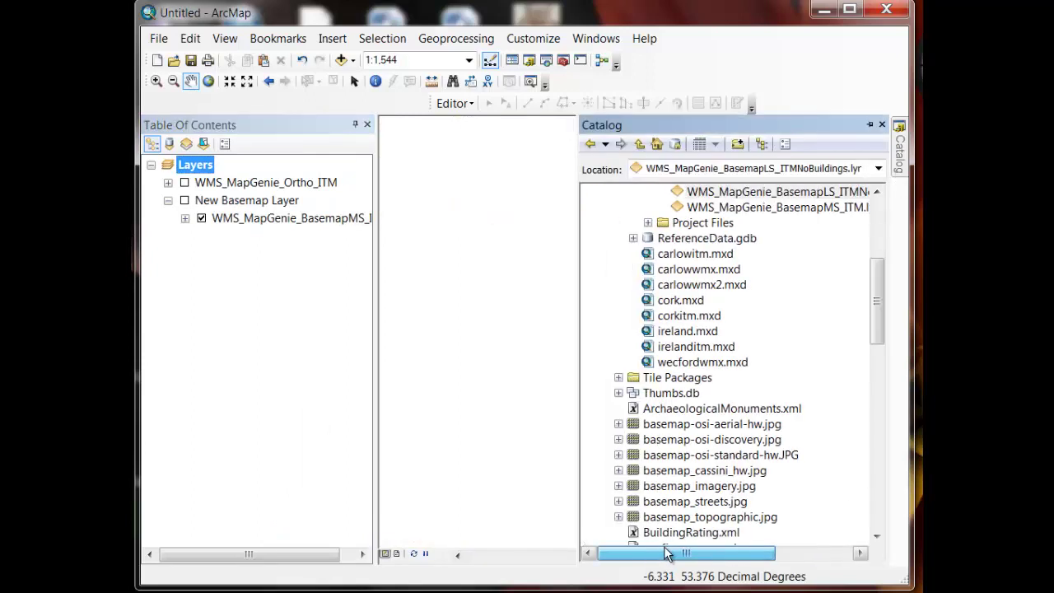
{"action": "left_click_drag", "start_coordinate": [879, 327], "coordinate": [881, 311]}
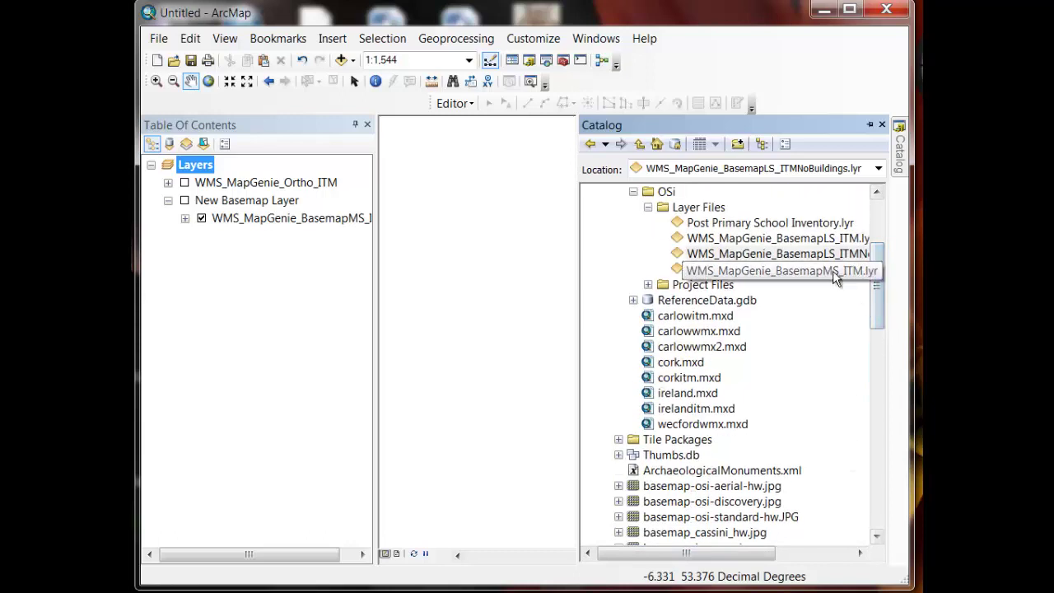
{"action": "left_click_drag", "start_coordinate": [819, 253], "coordinate": [541, 264]}
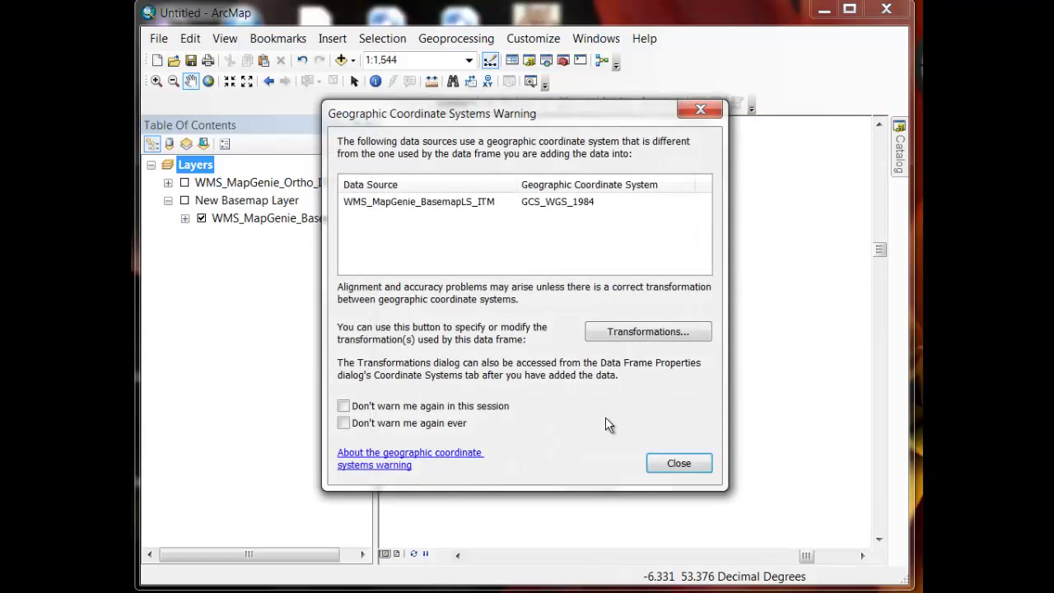
{"action": "left_click", "coordinate": [678, 464]}
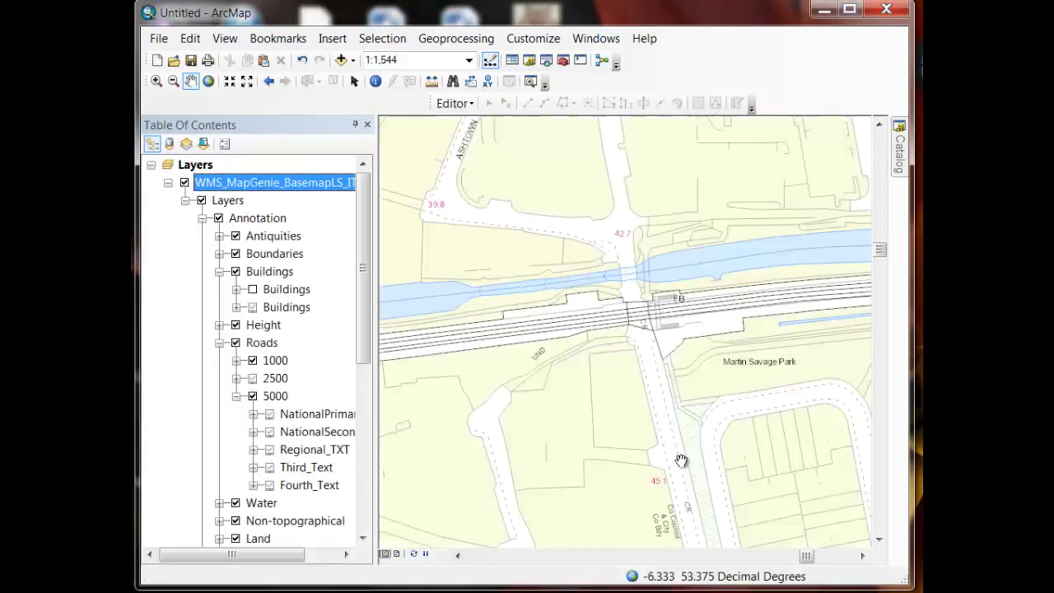
{"action": "left_click_drag", "start_coordinate": [699, 233], "coordinate": [726, 290]}
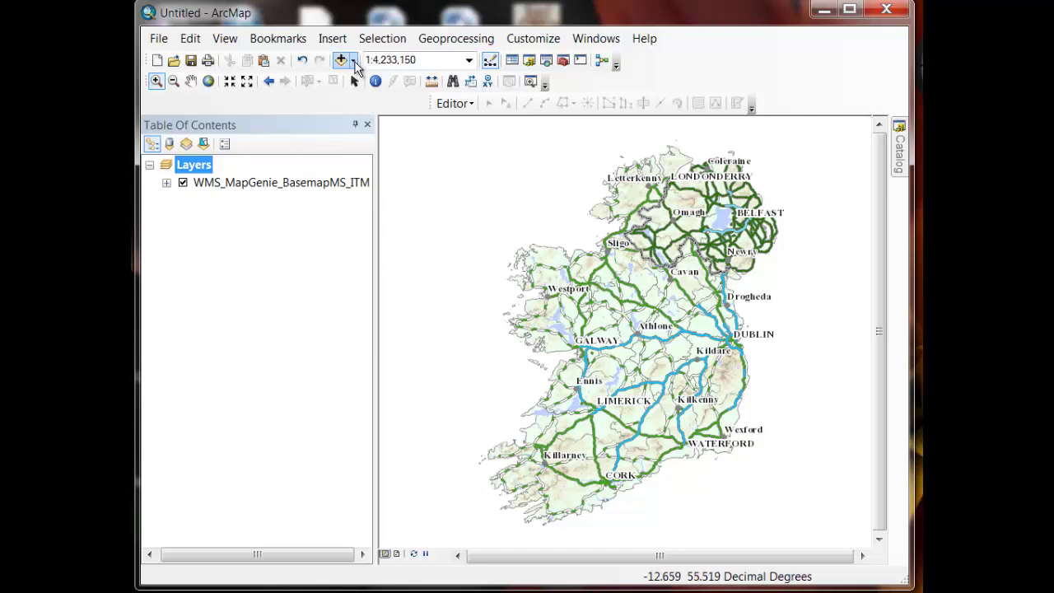
Search ArcGIS Online for 2013 Irish schools data and add the PostPrimarySchools2013 layer
{"action": "left_click", "coordinate": [354, 62]}
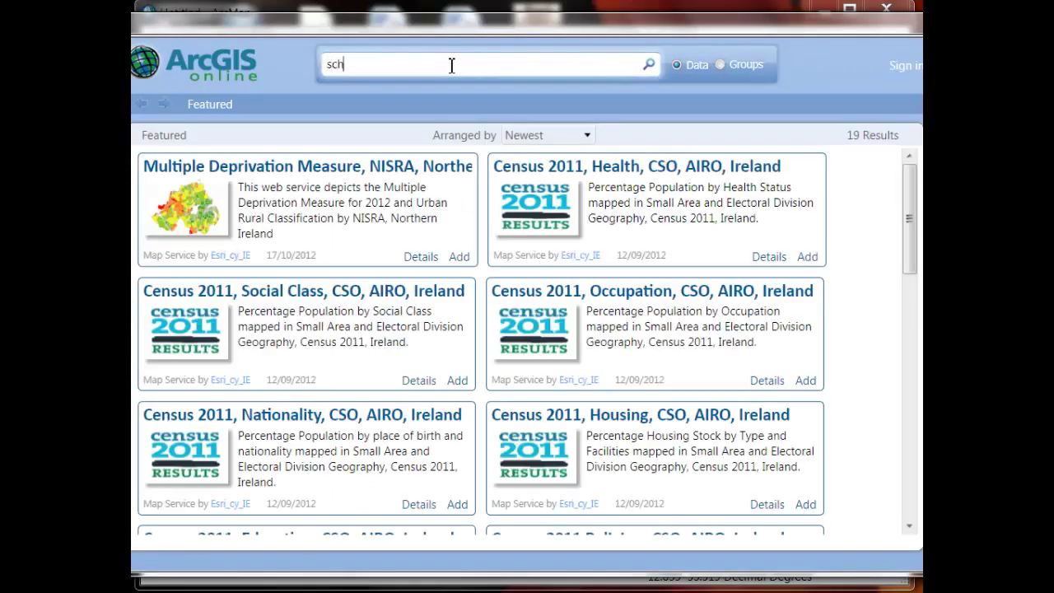
{"action": "type", "text": "reland, 2013"}
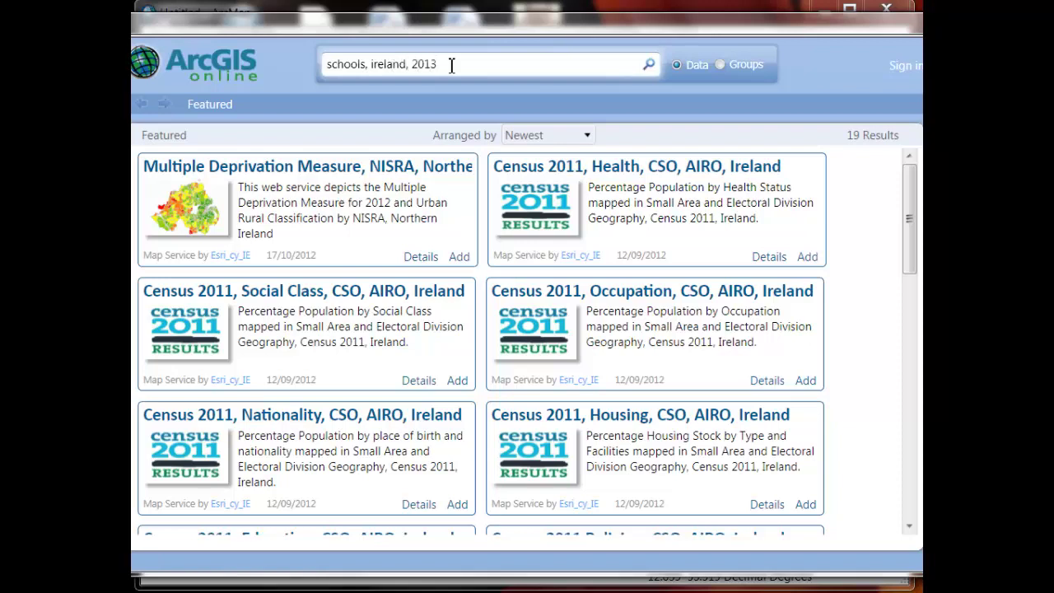
{"action": "key", "text": "Return"}
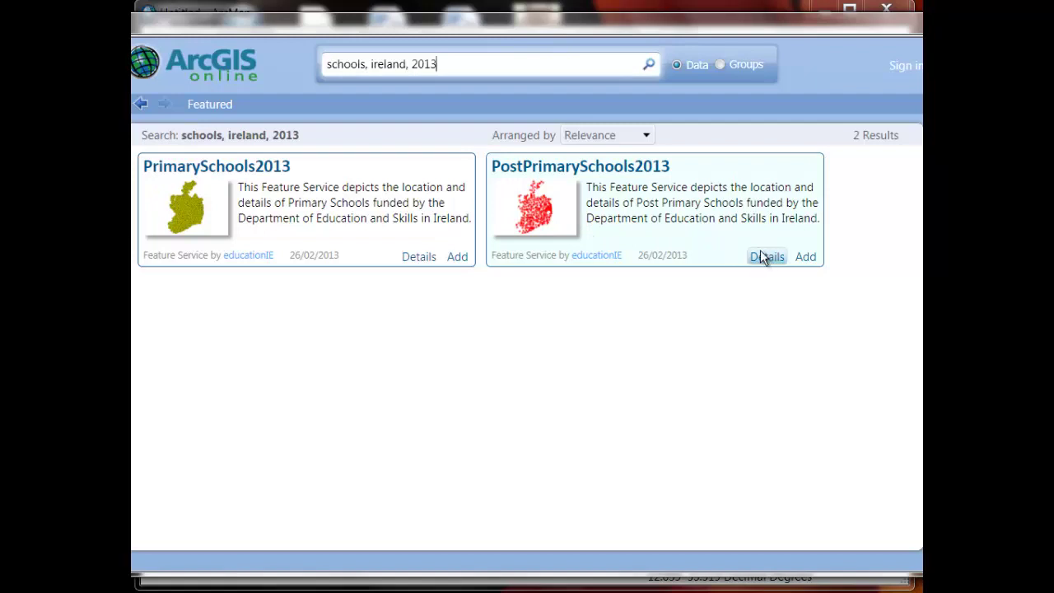
{"action": "left_click", "coordinate": [811, 258]}
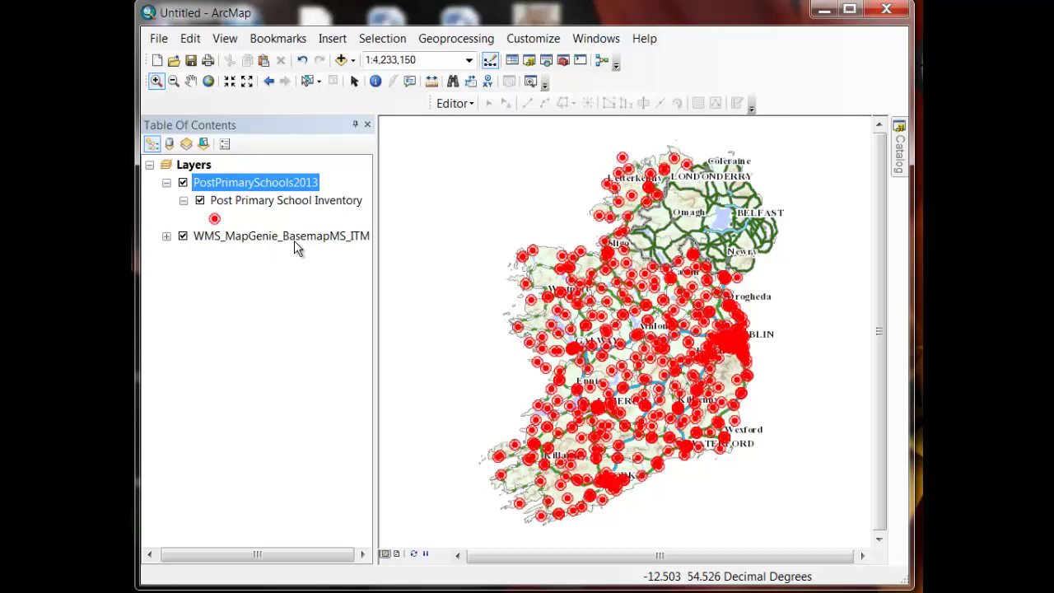
Zoom to Athlone and add the Post Primary School Inventory.lyr file, closing the coordinate system warning
{"action": "key", "text": "F2"}
{"action": "left_click", "coordinate": [270, 82]}
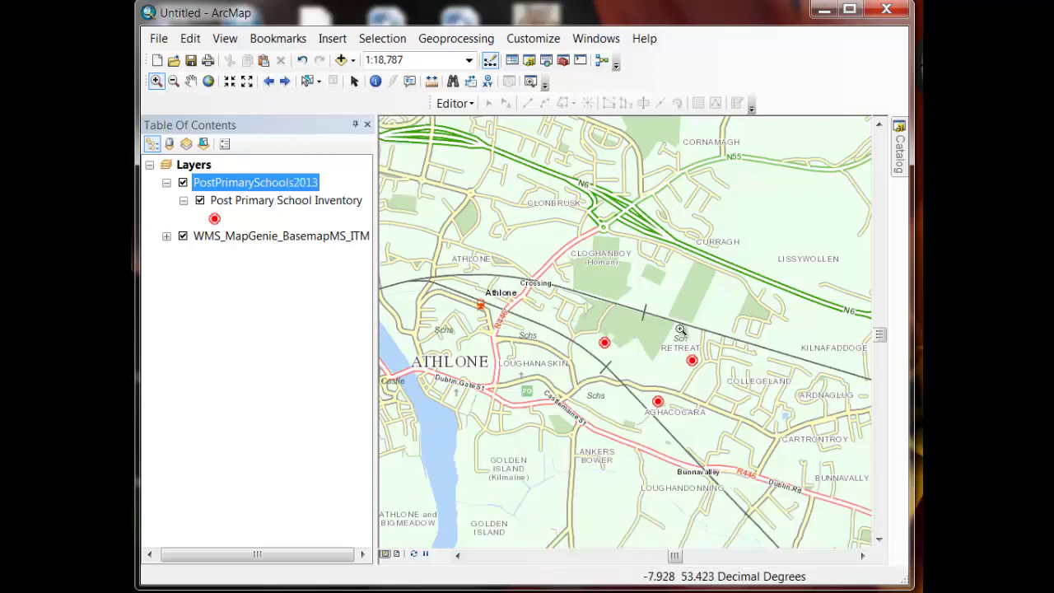
{"action": "mouse_move", "coordinate": [900, 163]}
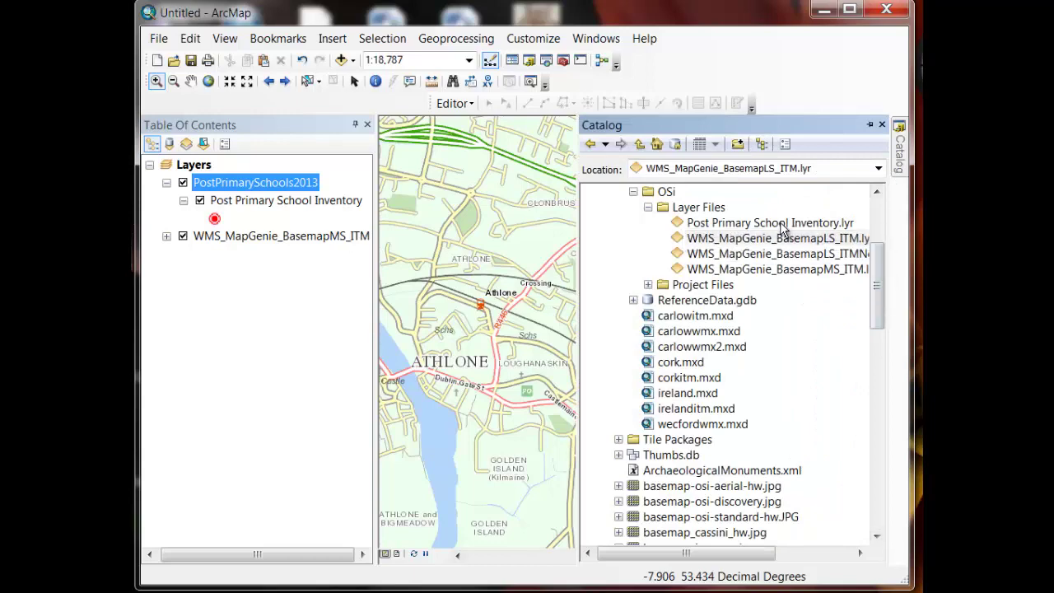
{"action": "left_click_drag", "start_coordinate": [780, 229], "coordinate": [510, 247]}
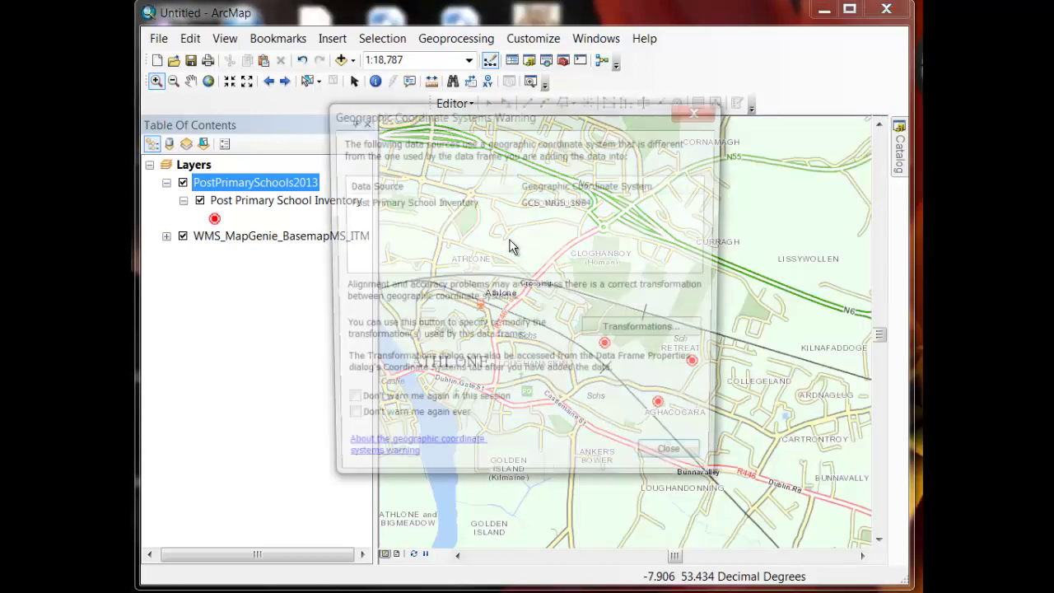
{"action": "left_click", "coordinate": [679, 463]}
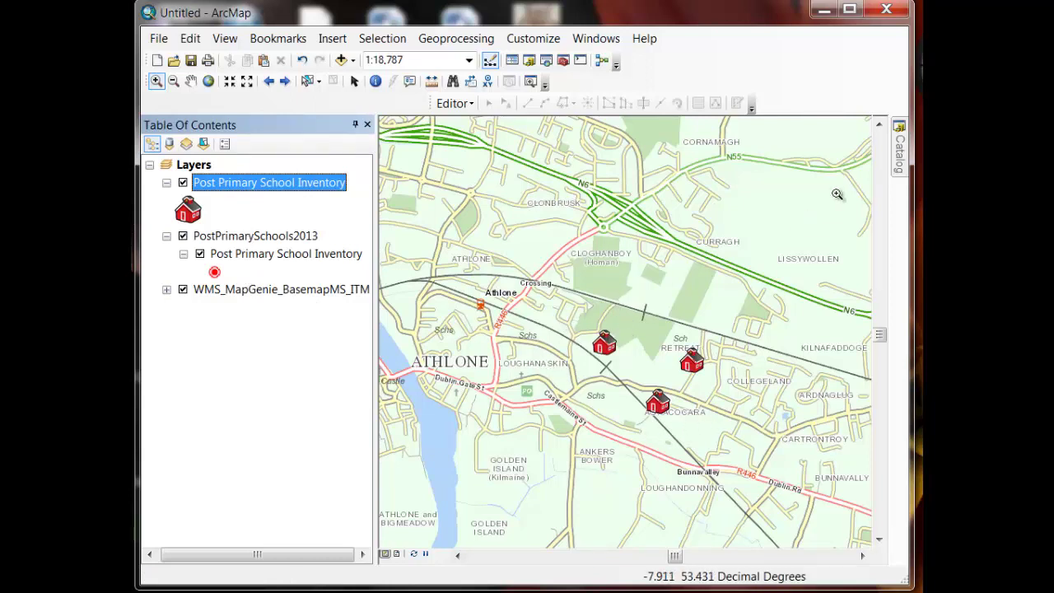
{"action": "left_click", "coordinate": [900, 160]}
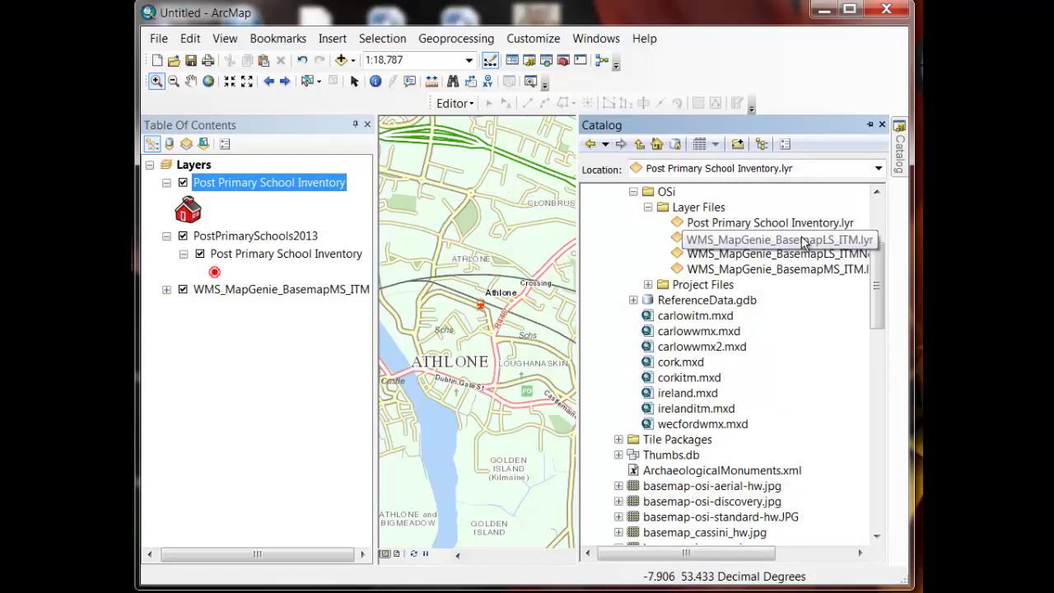
Add WMS_MapGenie_BasemapLS_ITM.lyr to the table of contents, then box-zoom onto the Aghacocara school
{"action": "left_click_drag", "start_coordinate": [803, 240], "coordinate": [306, 314]}
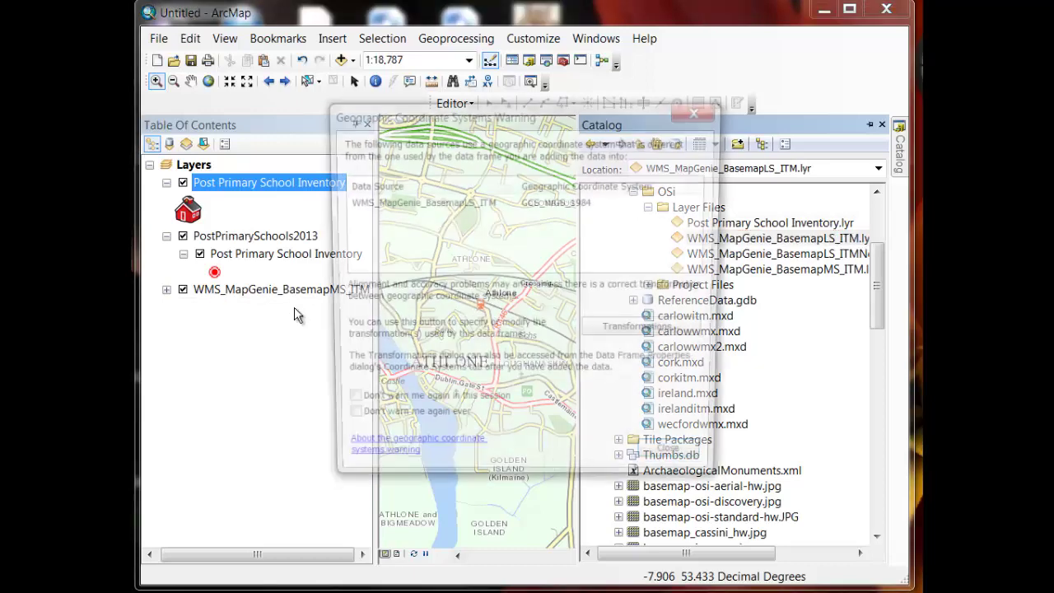
{"action": "left_click", "coordinate": [677, 464]}
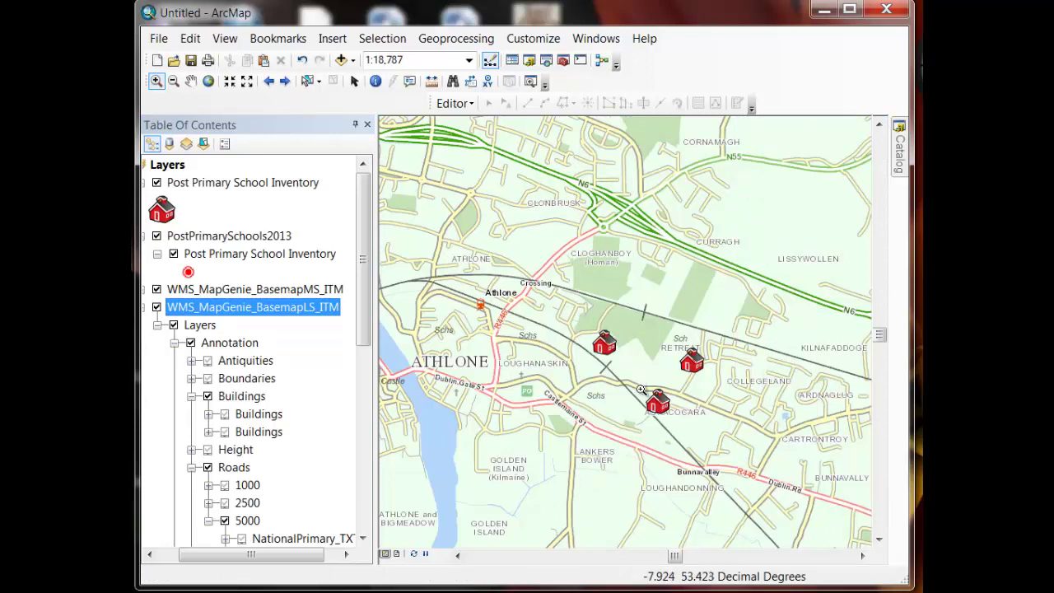
{"action": "left_click_drag", "start_coordinate": [637, 381], "coordinate": [685, 422]}
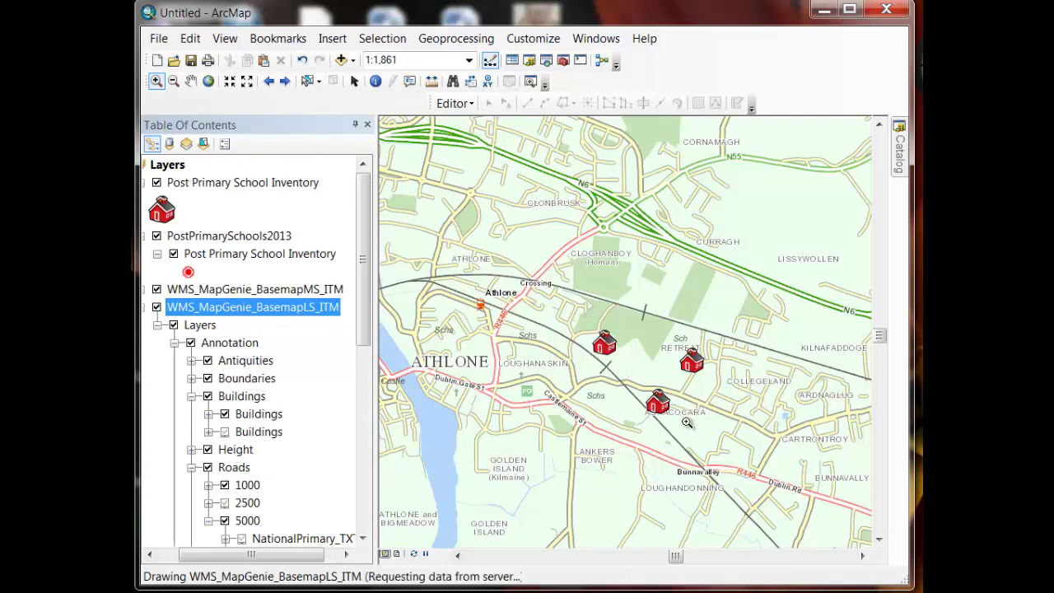